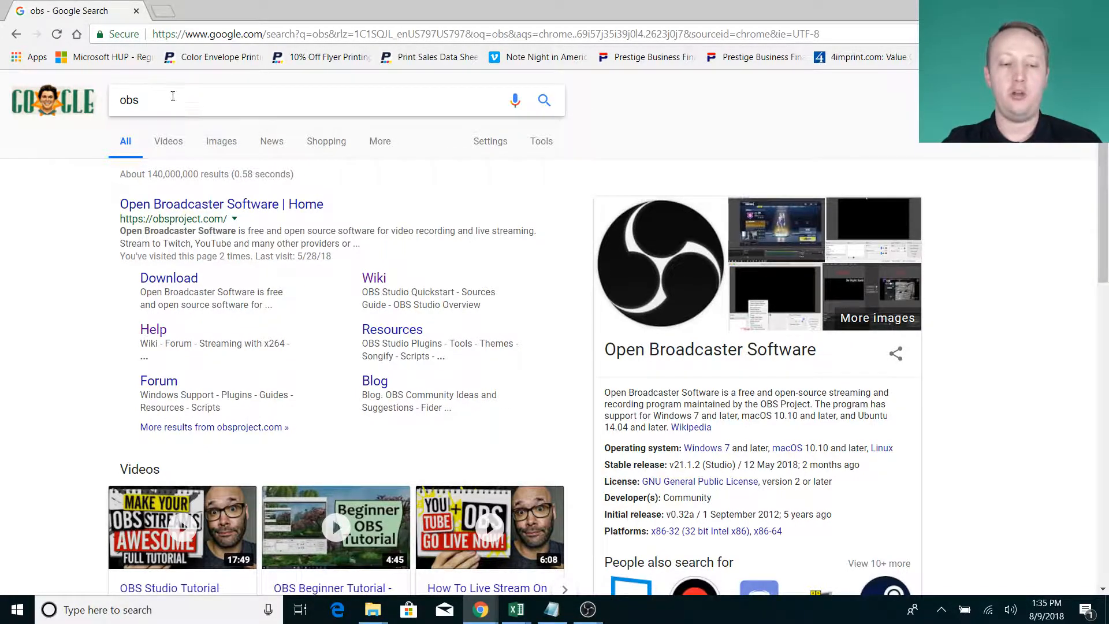
# - Open the Open Broadcaster Software site from the search results, look at its download options, and close the tab
pyautogui.click(244, 206)
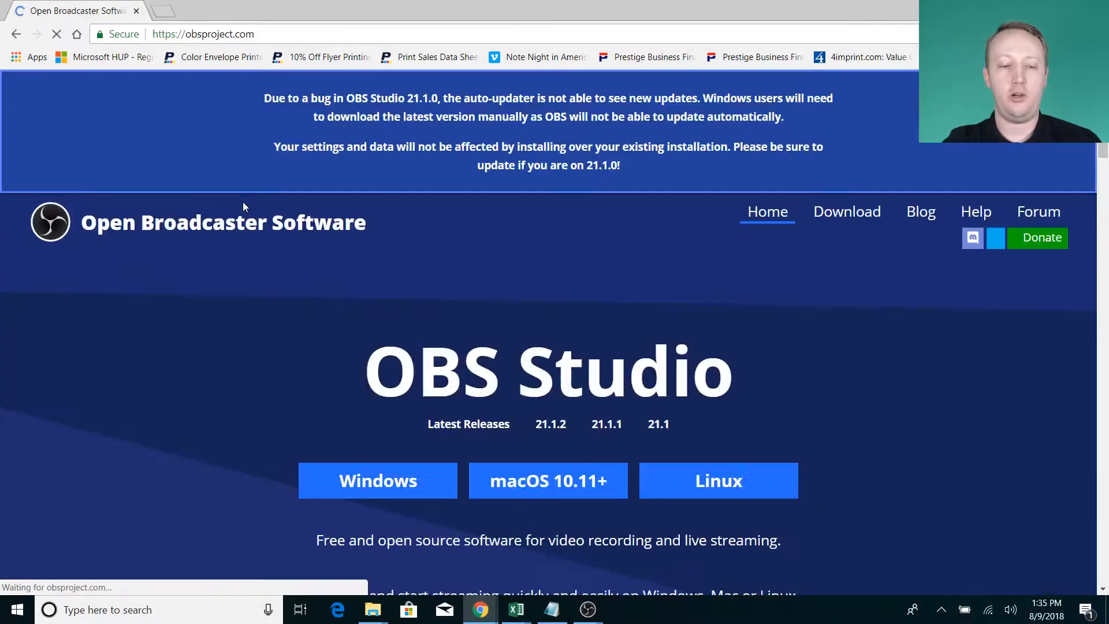
pyautogui.scroll(-3, 452, 209)
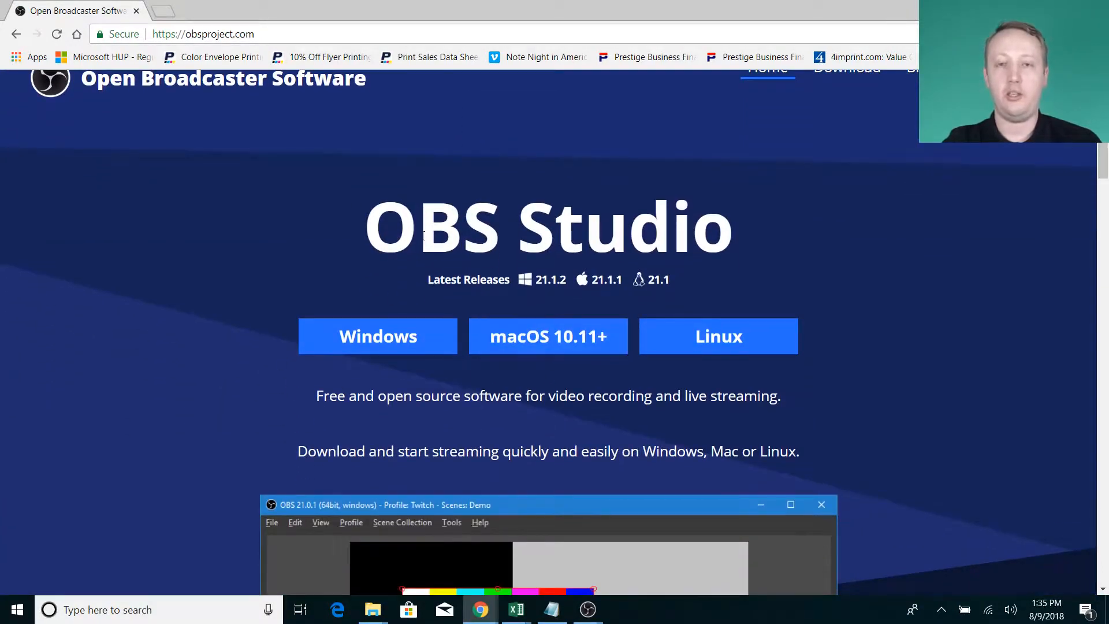
pyautogui.click(134, 11)
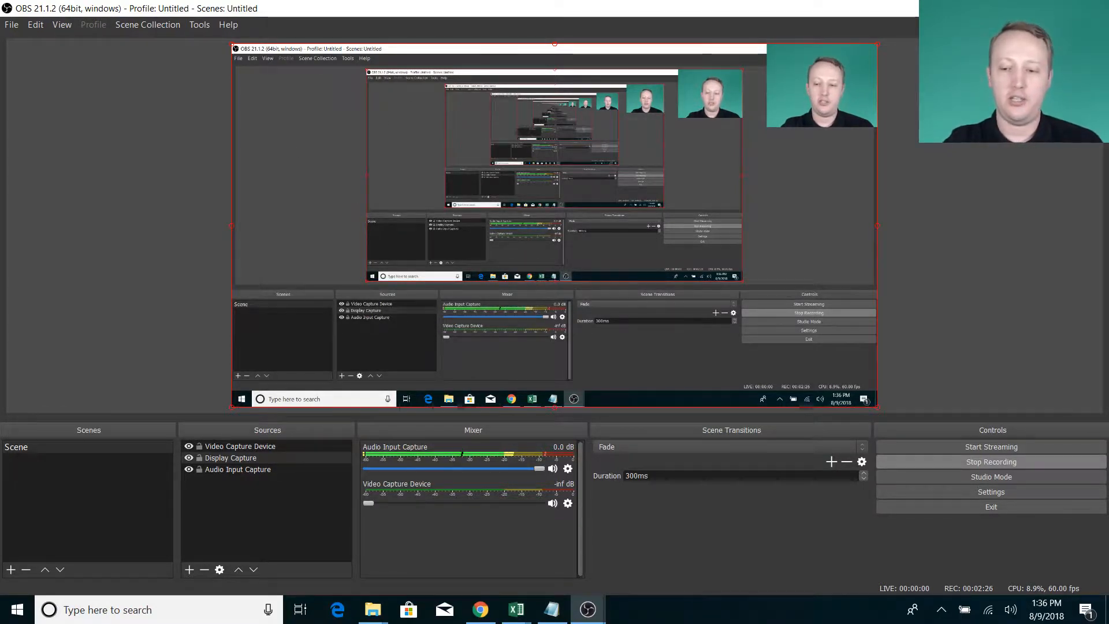
# - Minimize the OBS window to reveal the desktop and bring the window back
pyautogui.click(1025, 8)
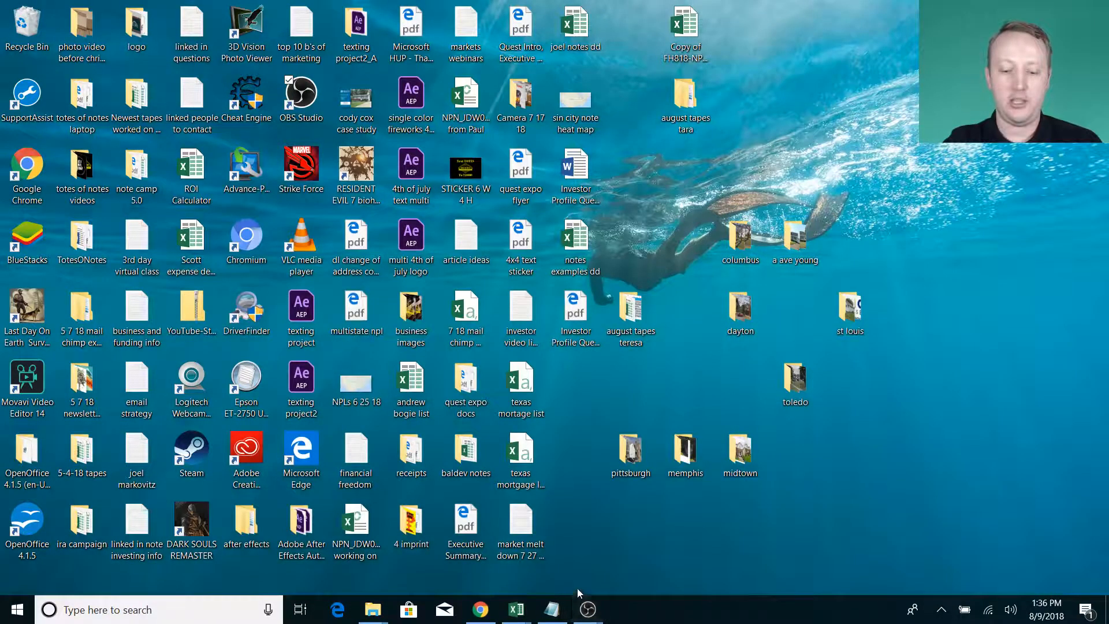
pyautogui.moveTo(587, 609)
pyautogui.click(508, 504)
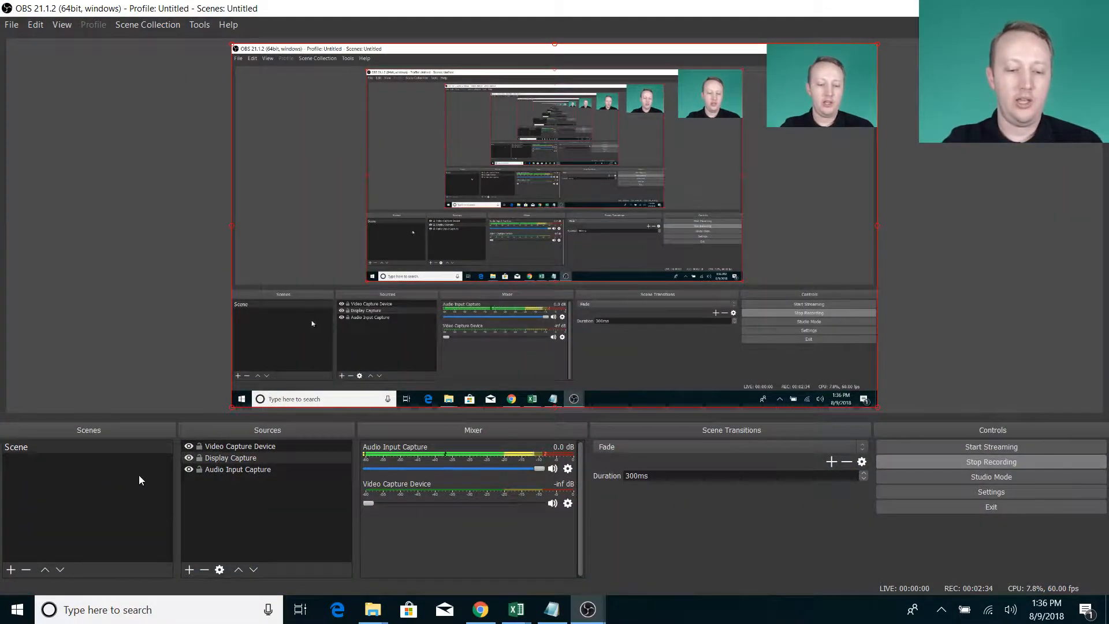
# - Toggle the Display Capture and Video Capture Device sources off and back on to compare the recorded output
pyautogui.click(189, 457)
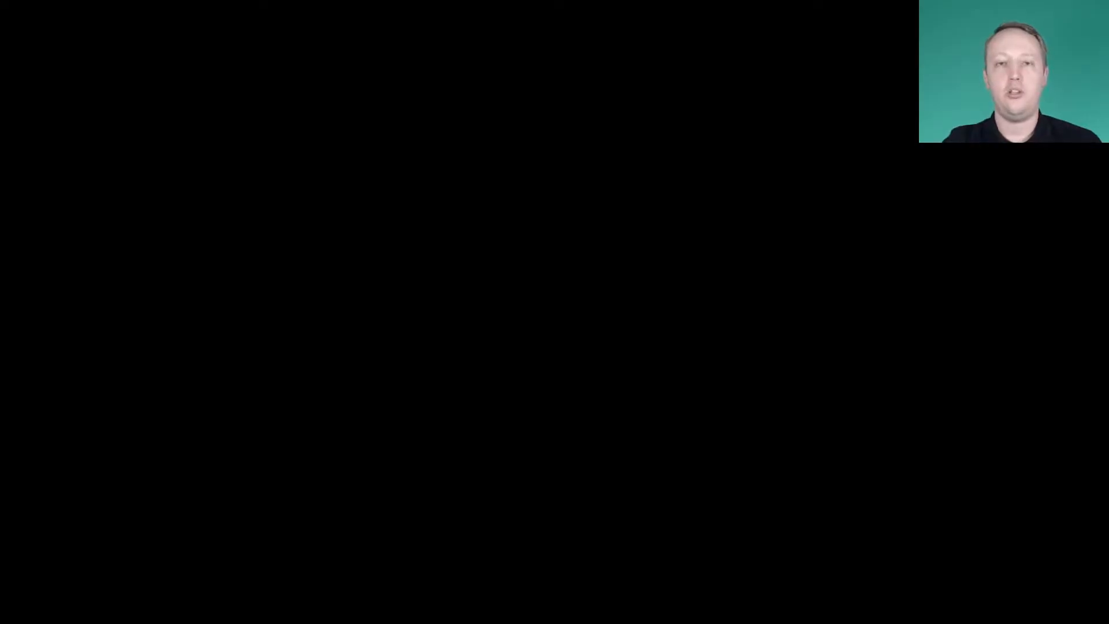
pyautogui.click(189, 457)
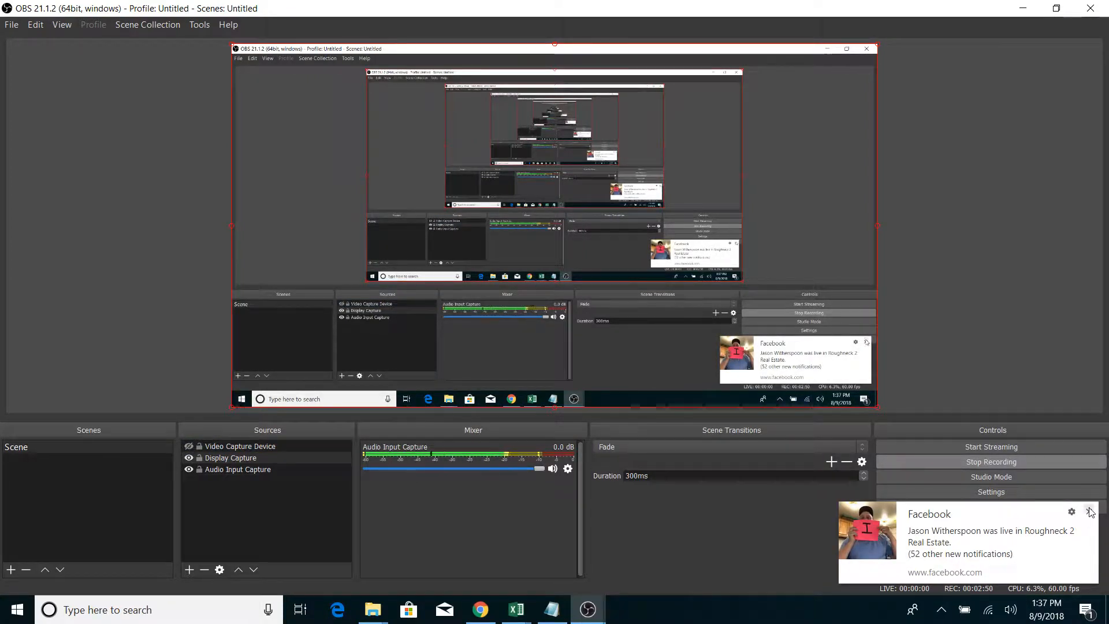
pyautogui.click(188, 446)
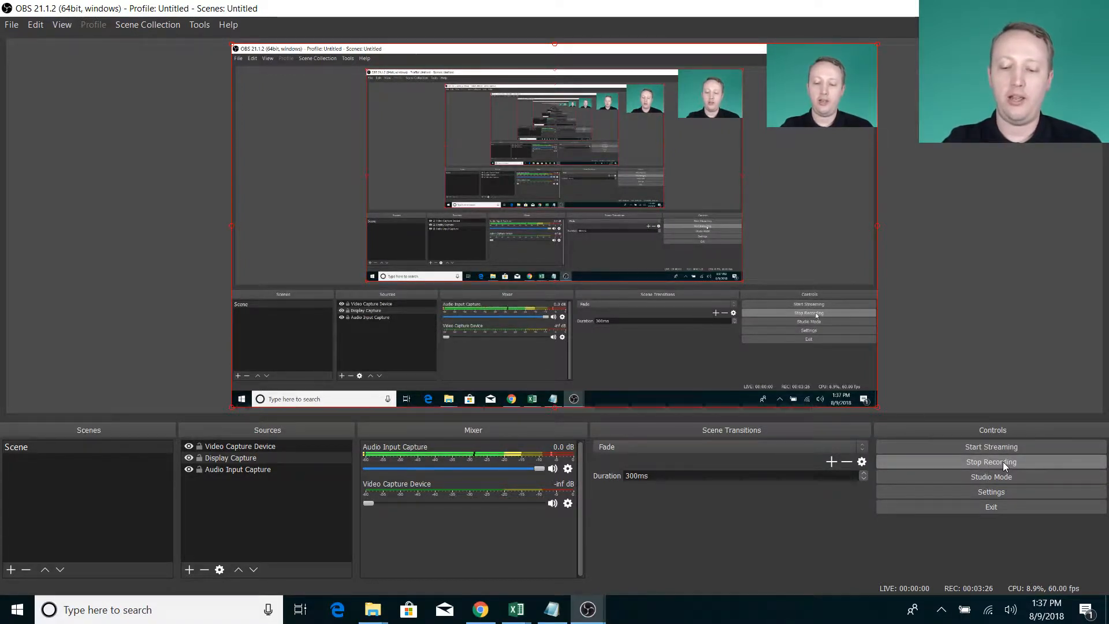
# - Enable Studio Mode, run the transition from preview to program, and disable Studio Mode again
pyautogui.click(999, 476)
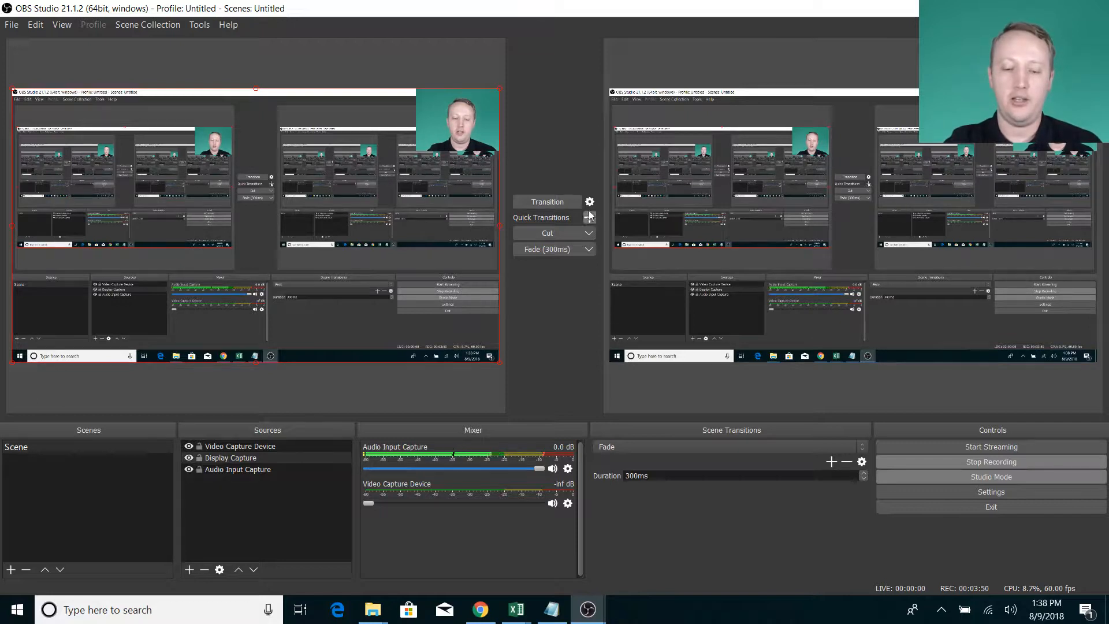
pyautogui.click(541, 202)
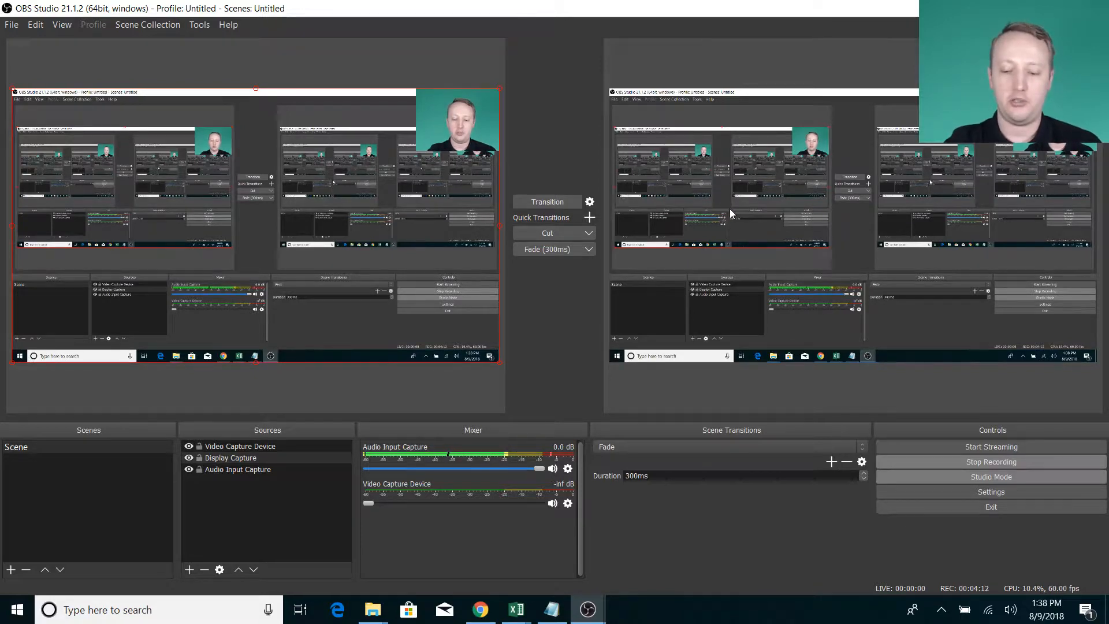
pyautogui.click(991, 476)
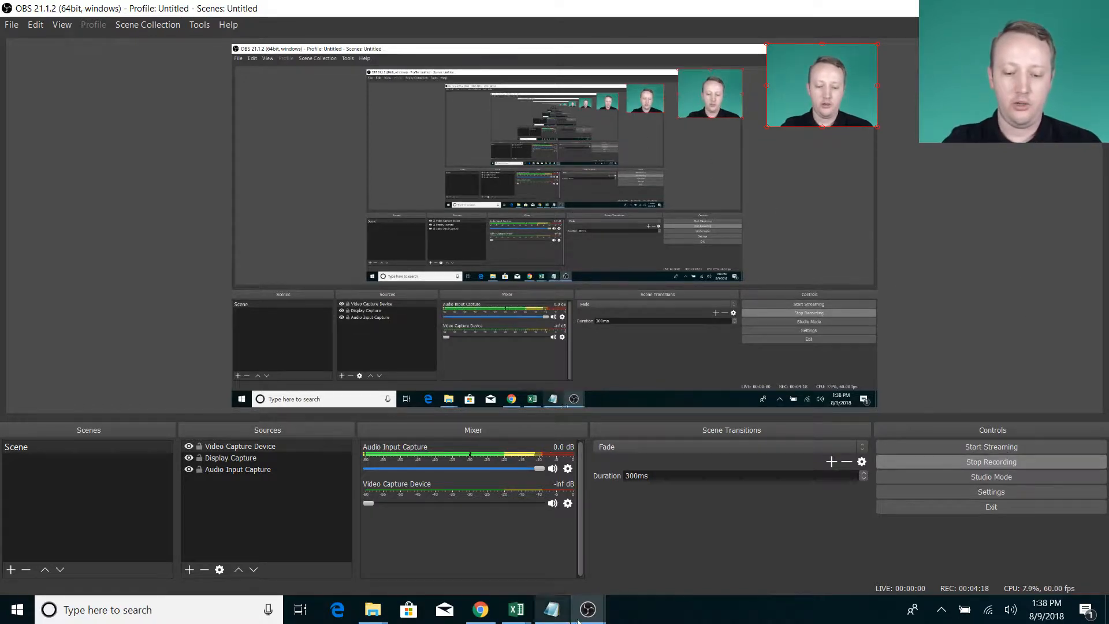
# - Switch to the other OBS window, the one that is not recording
pyautogui.moveTo(583, 612)
pyautogui.click(655, 516)
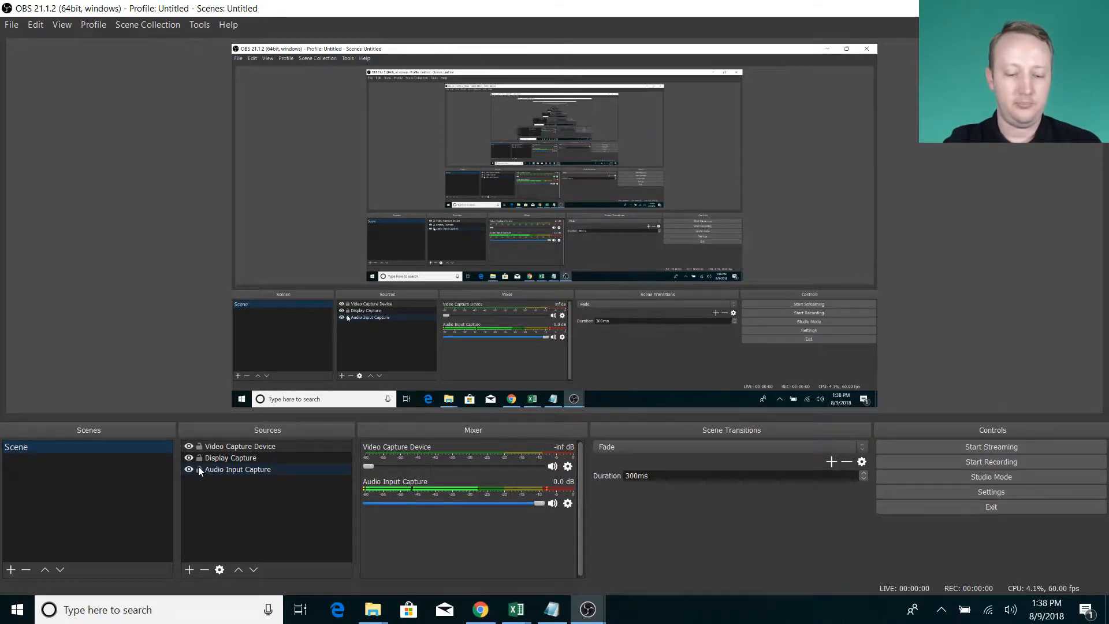
pyautogui.click(225, 449)
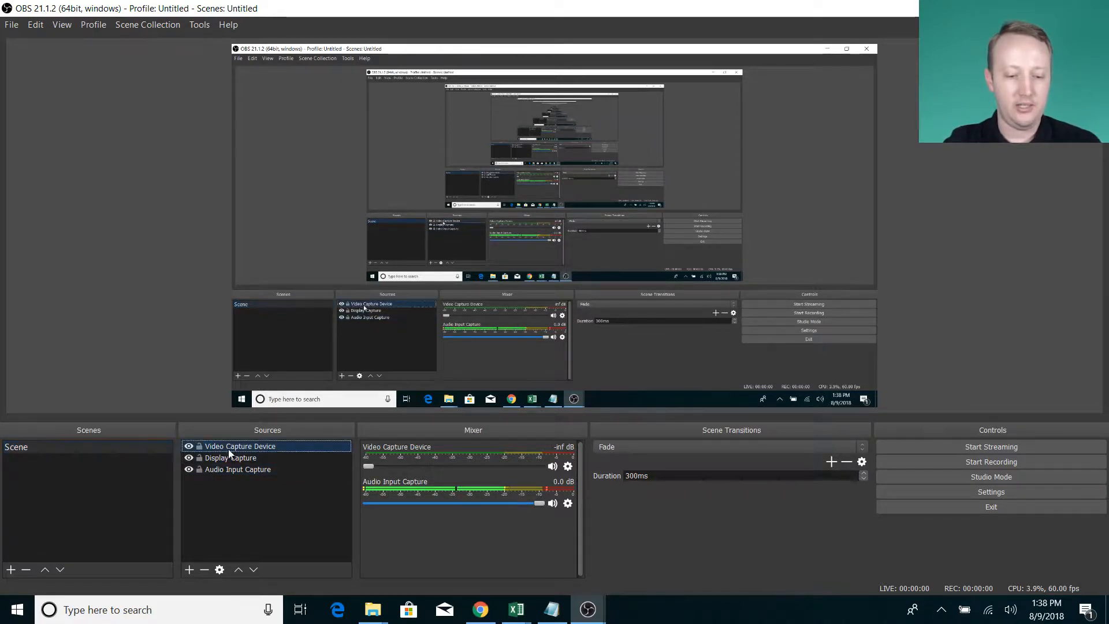
pyautogui.click(204, 570)
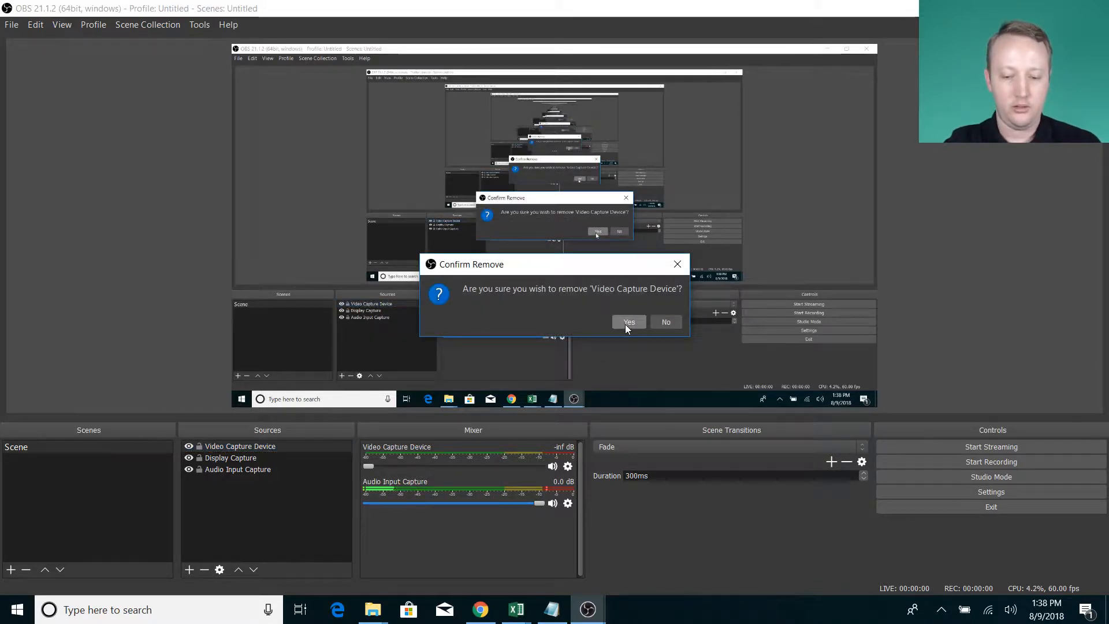
pyautogui.click(663, 321)
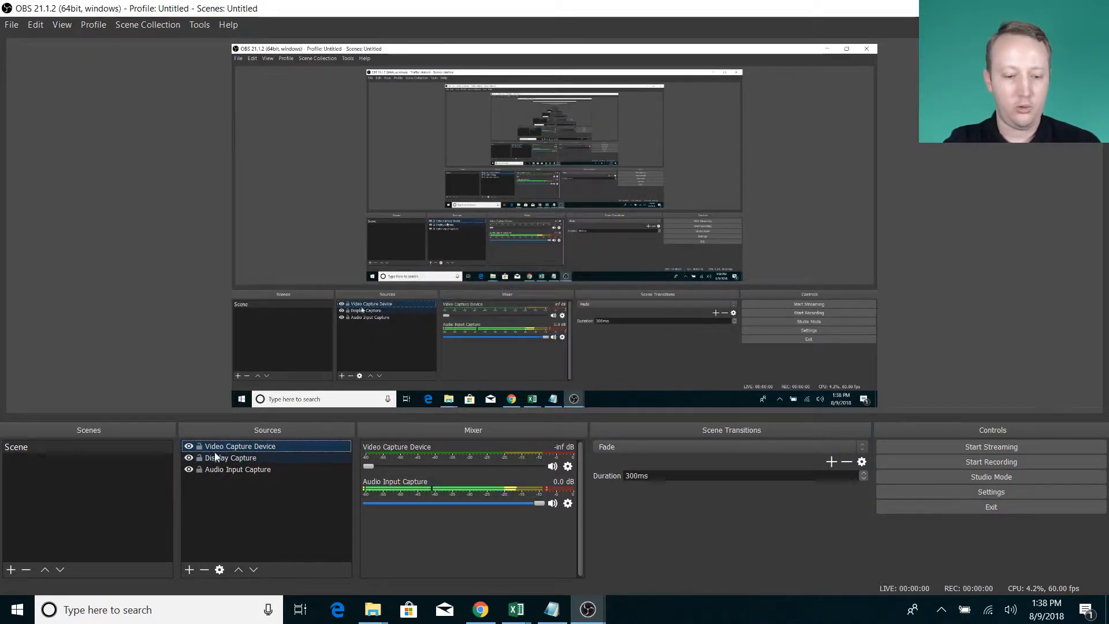
# - Hide the Video Capture Device, Display Capture and Audio Input Capture sources in the scene
pyautogui.click(189, 446)
pyautogui.click(189, 457)
pyautogui.click(188, 469)
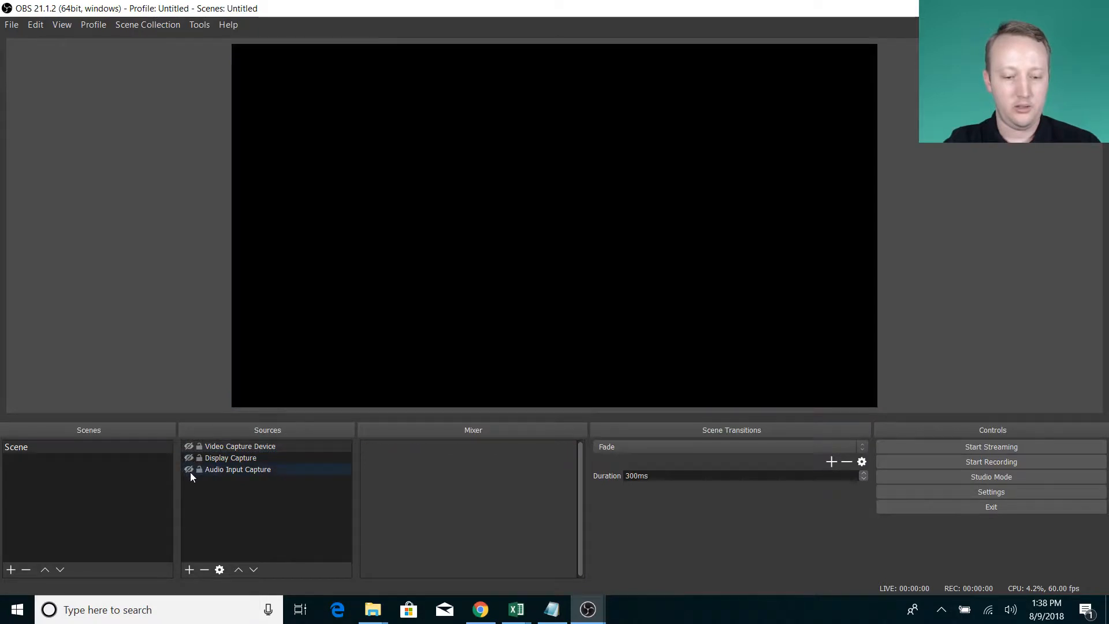
pyautogui.moveTo(588, 609)
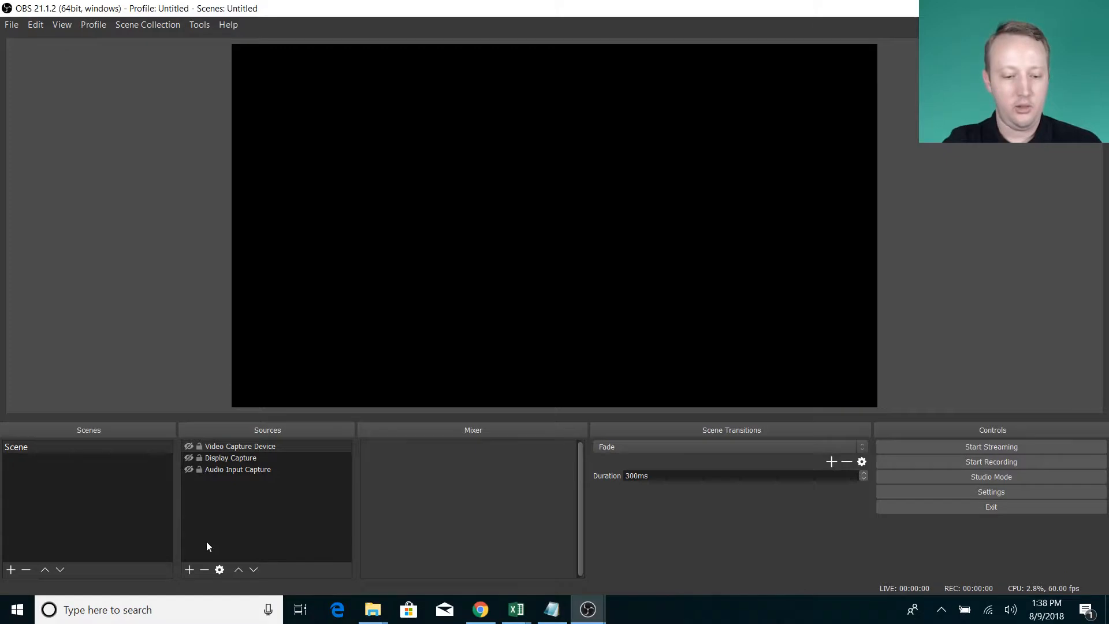
# - Add a new Audio Input Capture source named "audio test" and view its microphone choices, leaving the device on Default
pyautogui.click(189, 570)
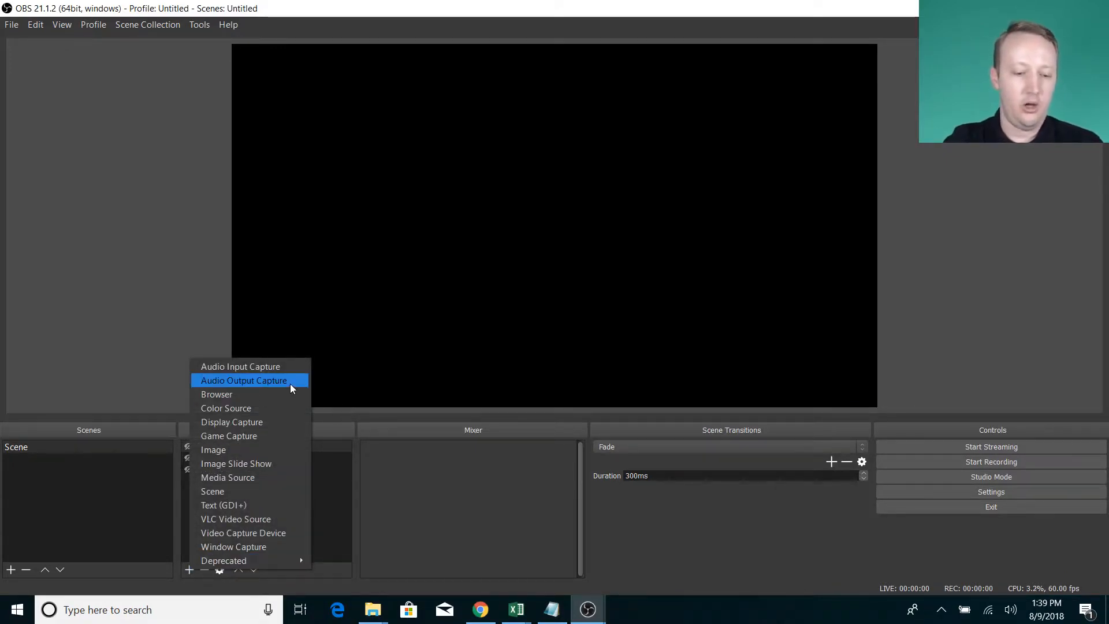
pyautogui.click(270, 367)
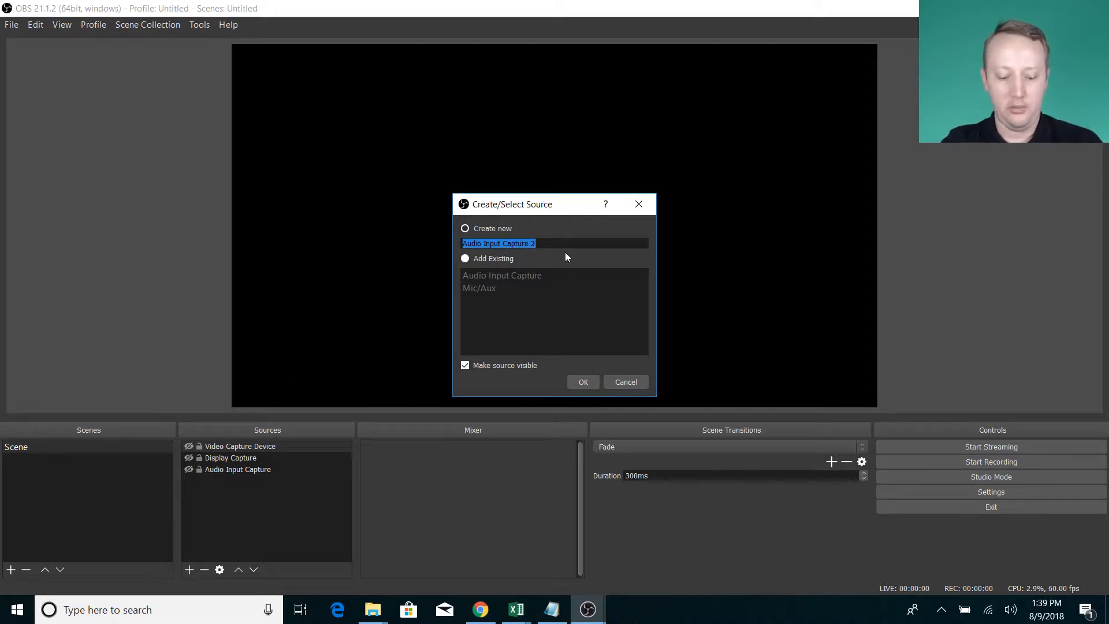
pyautogui.write('audio test')
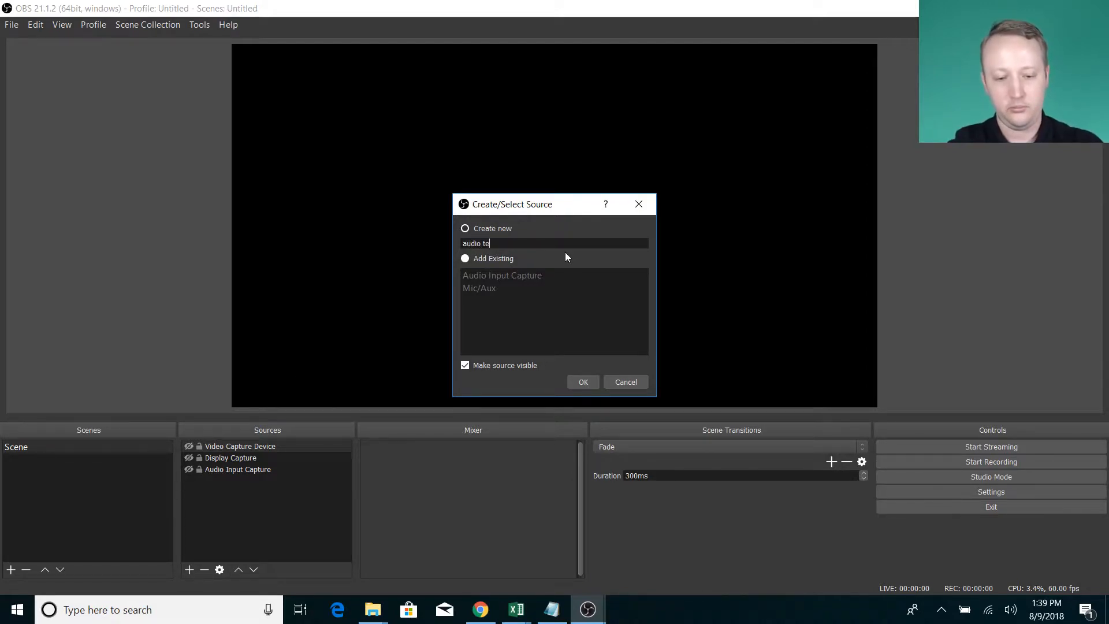
pyautogui.click(581, 382)
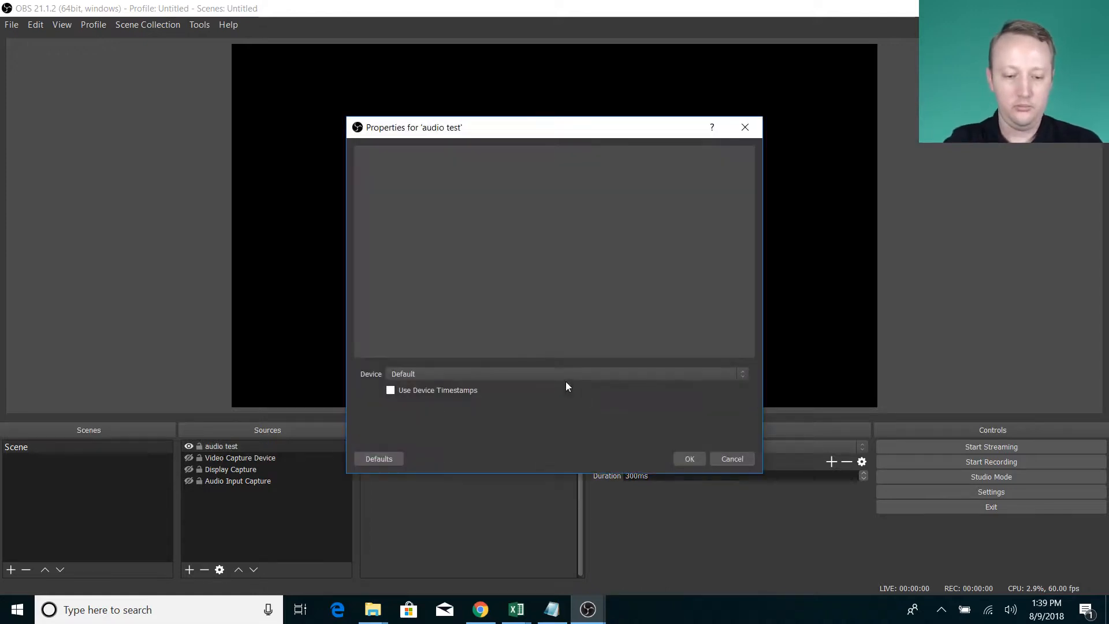
pyautogui.click(501, 376)
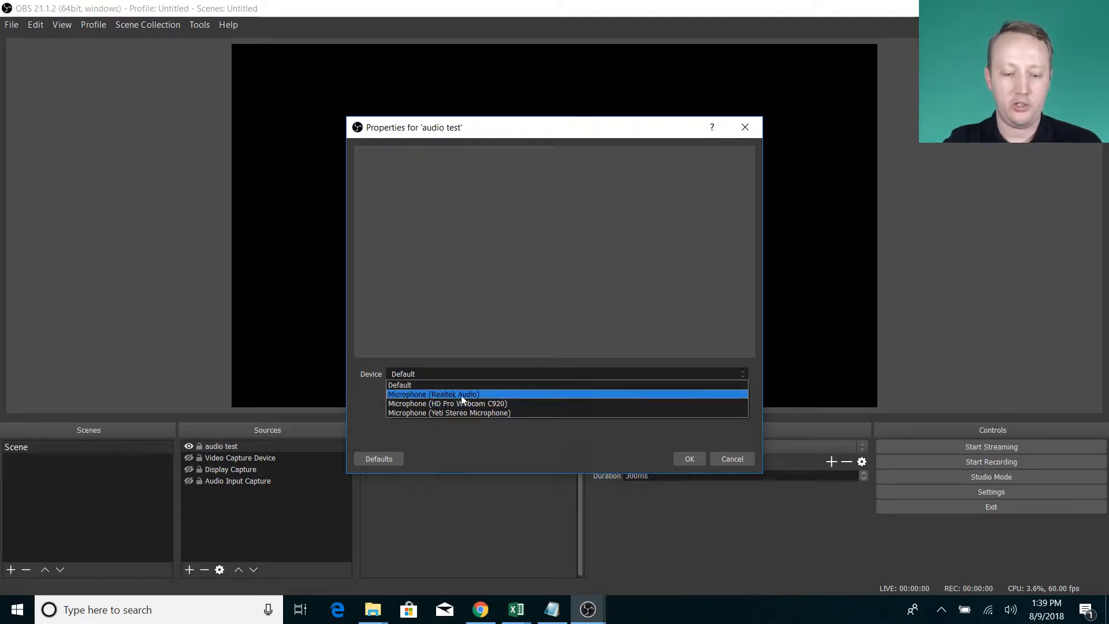
pyautogui.click(733, 458)
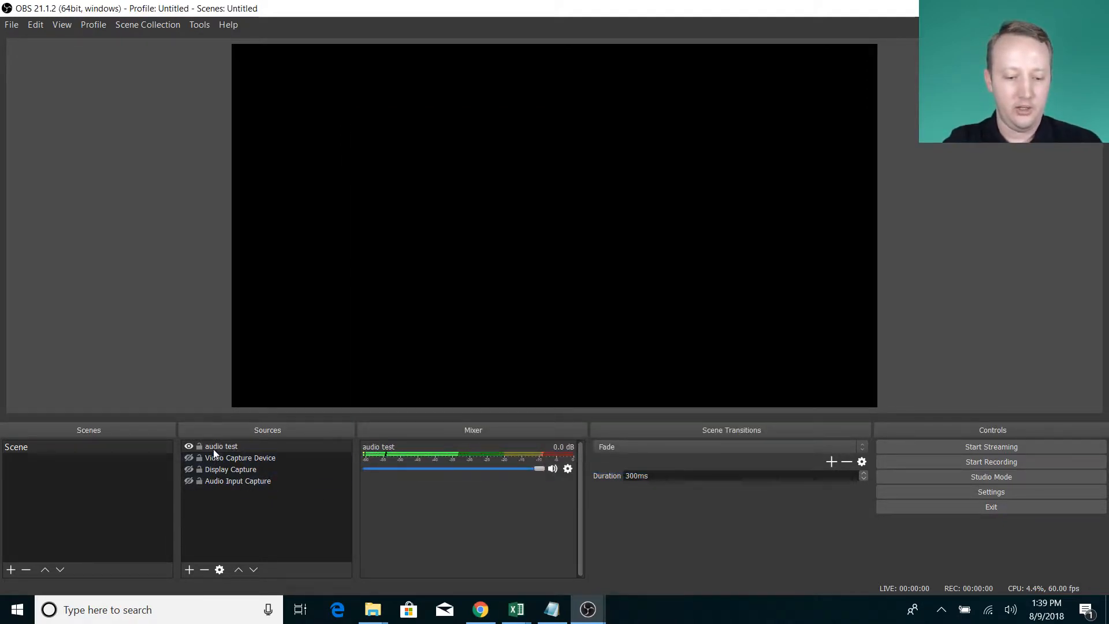
# - Remove the "audio test" source from the scene
pyautogui.click(205, 570)
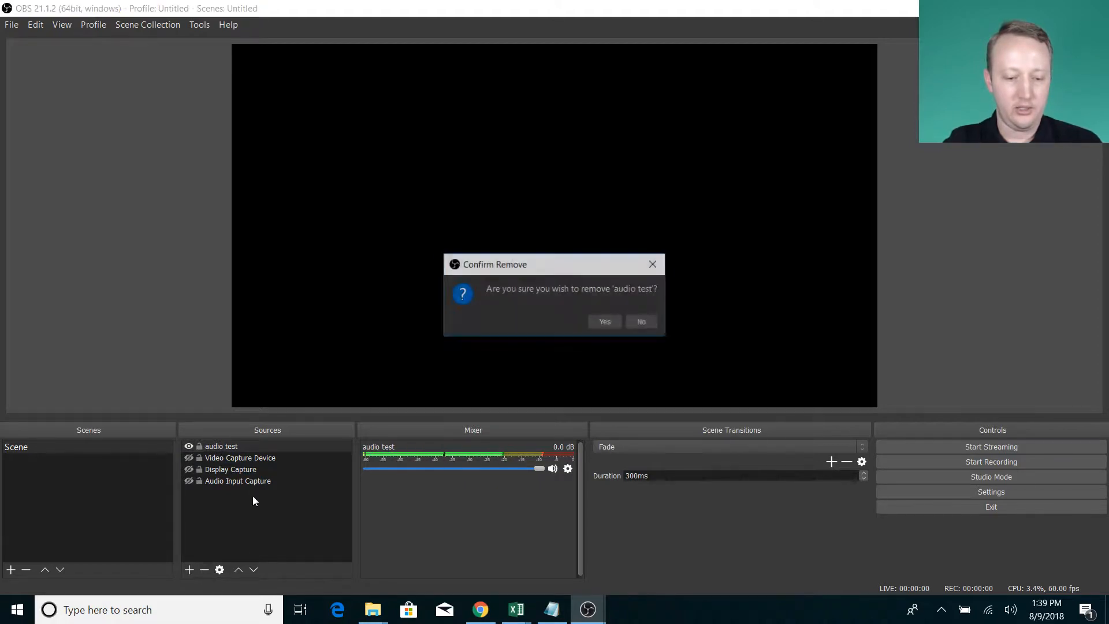
pyautogui.click(601, 321)
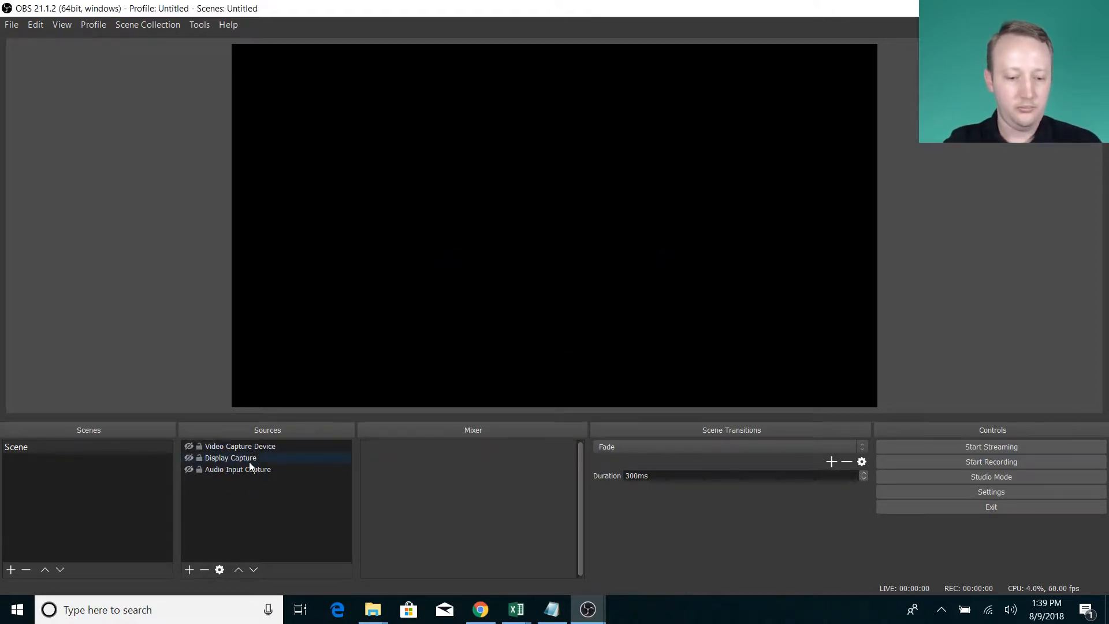
# - Review the microphone choices in the existing Audio Input Capture source's properties and cancel without changing the device
pyautogui.doubleClick(227, 470)
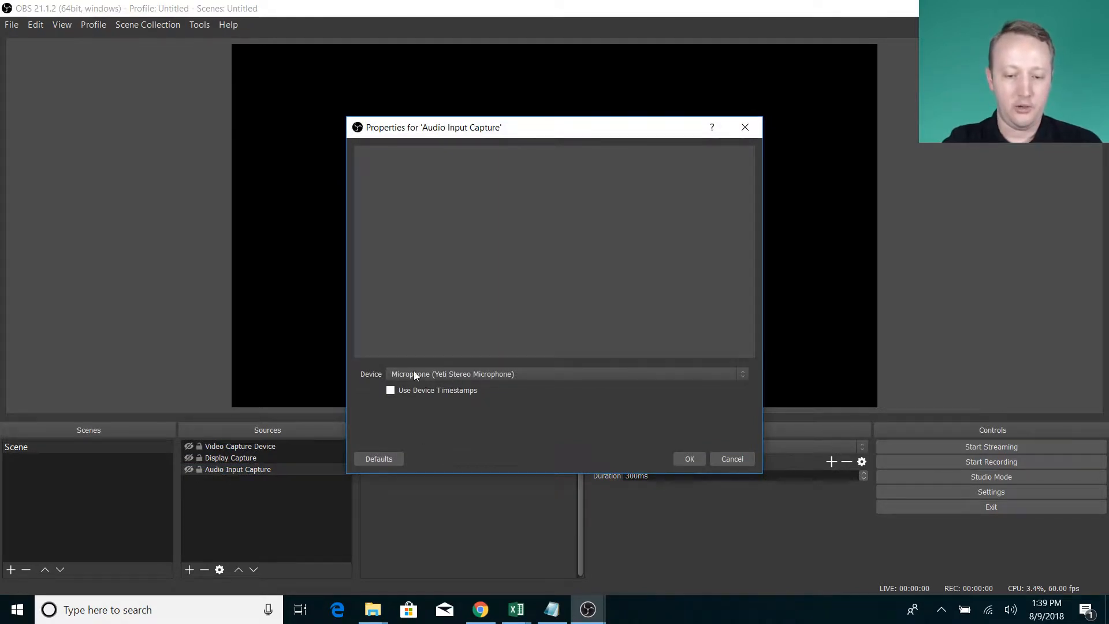
pyautogui.click(540, 375)
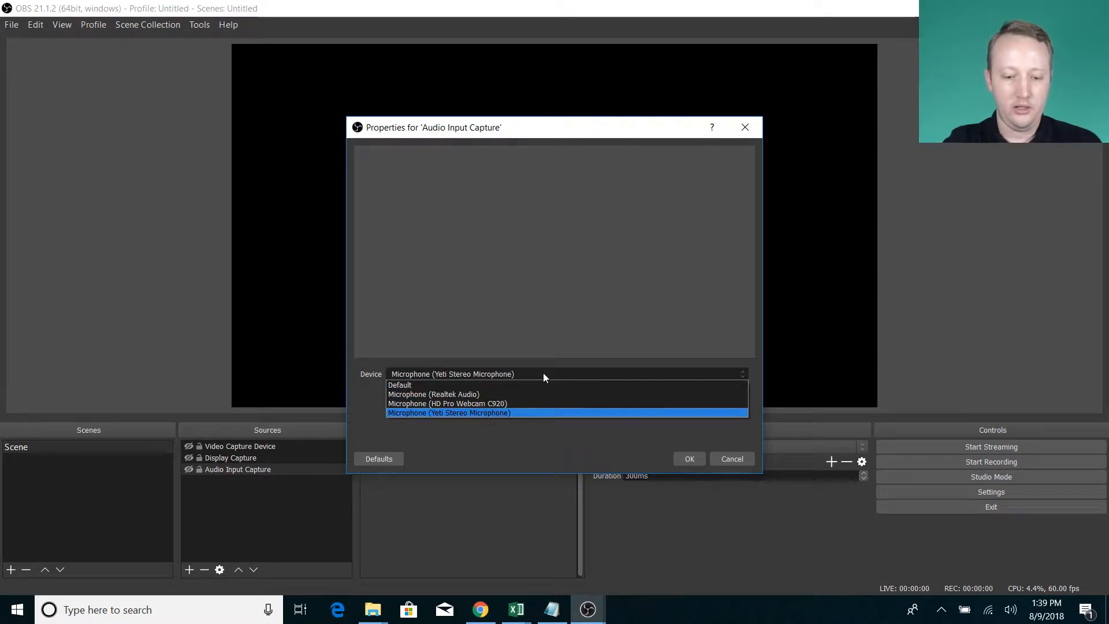
pyautogui.click(562, 374)
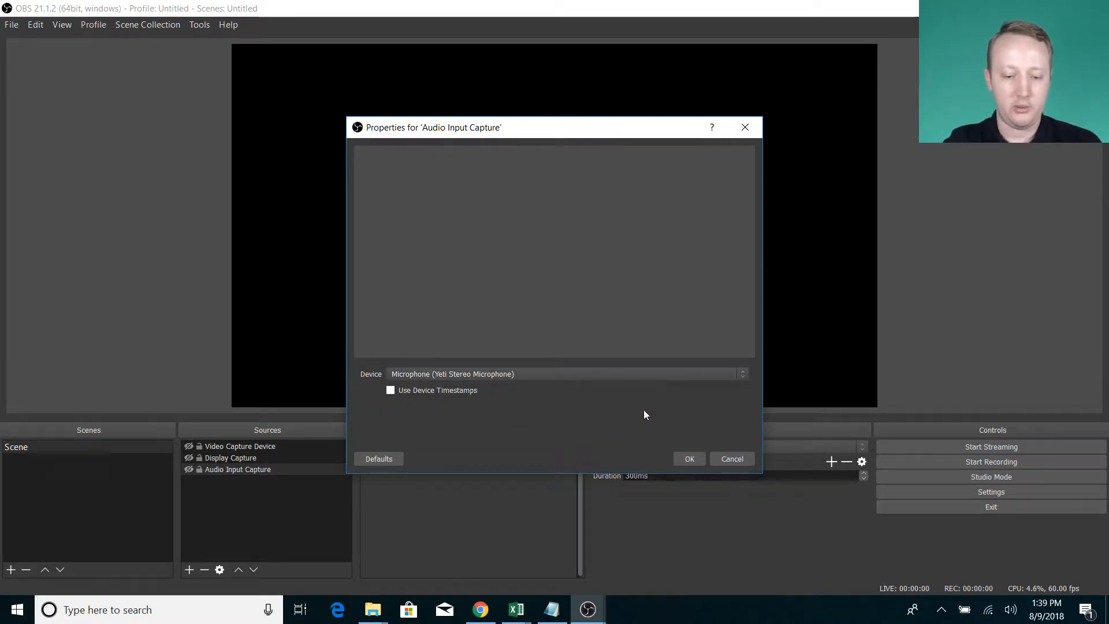
pyautogui.click(725, 460)
# - Make the Audio Input Capture source active, open and cancel its properties, and hide the source again
pyautogui.click(187, 469)
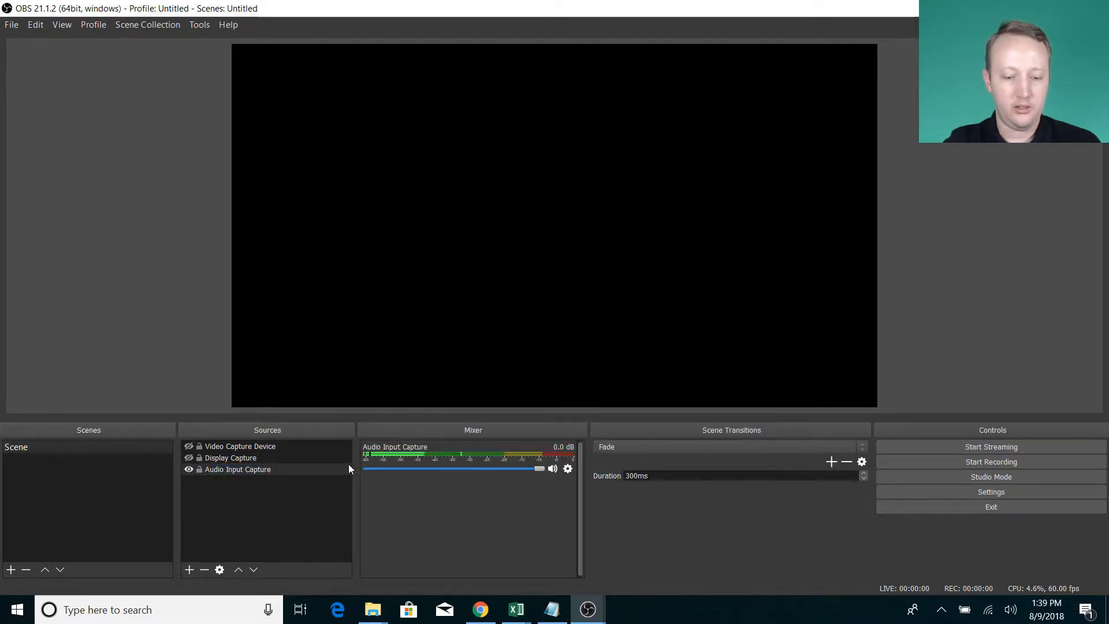
pyautogui.doubleClick(286, 468)
pyautogui.click(731, 460)
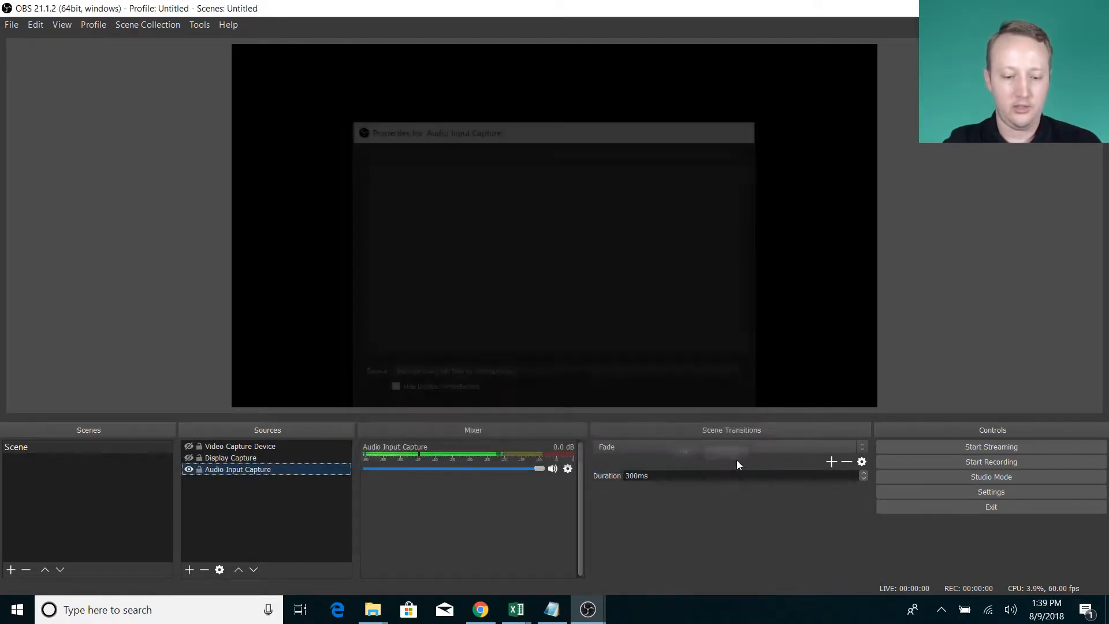
pyautogui.click(188, 470)
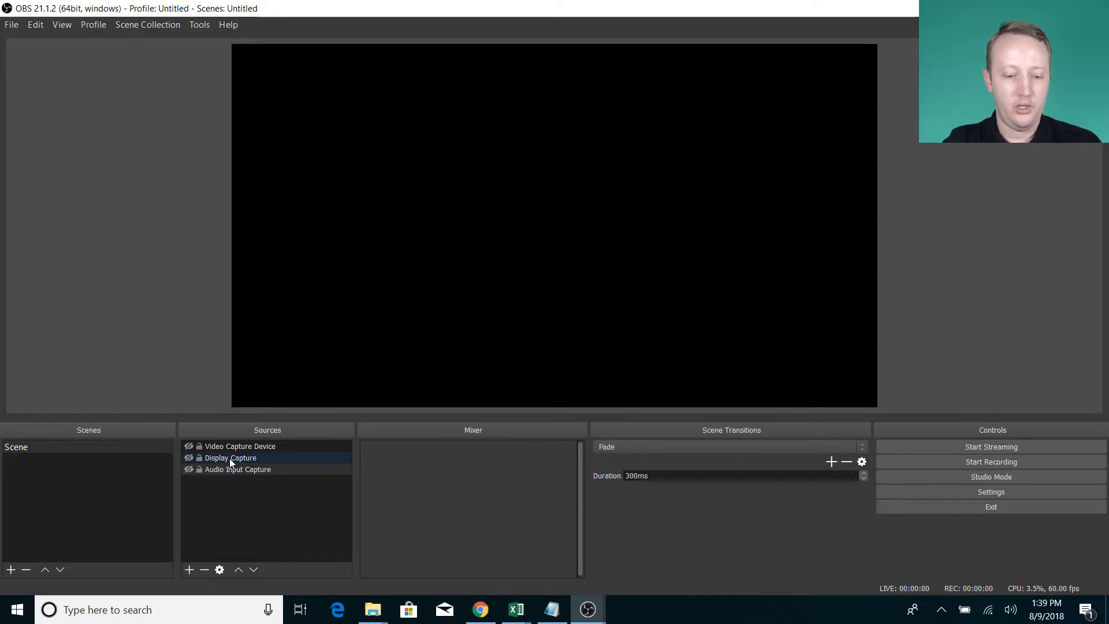
# - Check the display selection in the Display Capture source's properties and cancel without changes
pyautogui.doubleClick(229, 458)
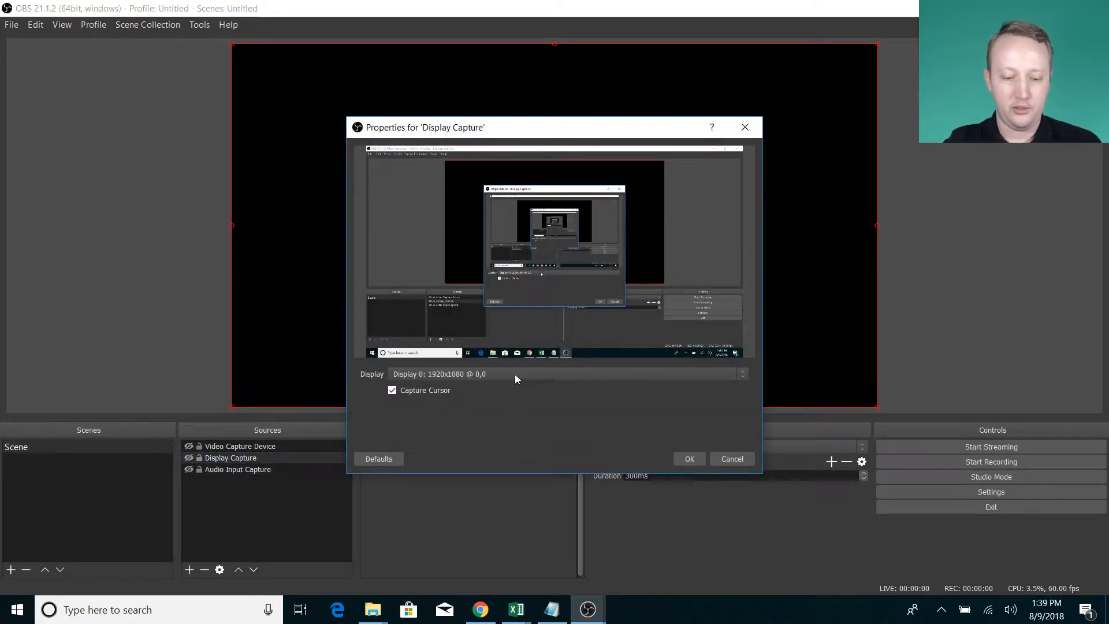
pyautogui.click(522, 370)
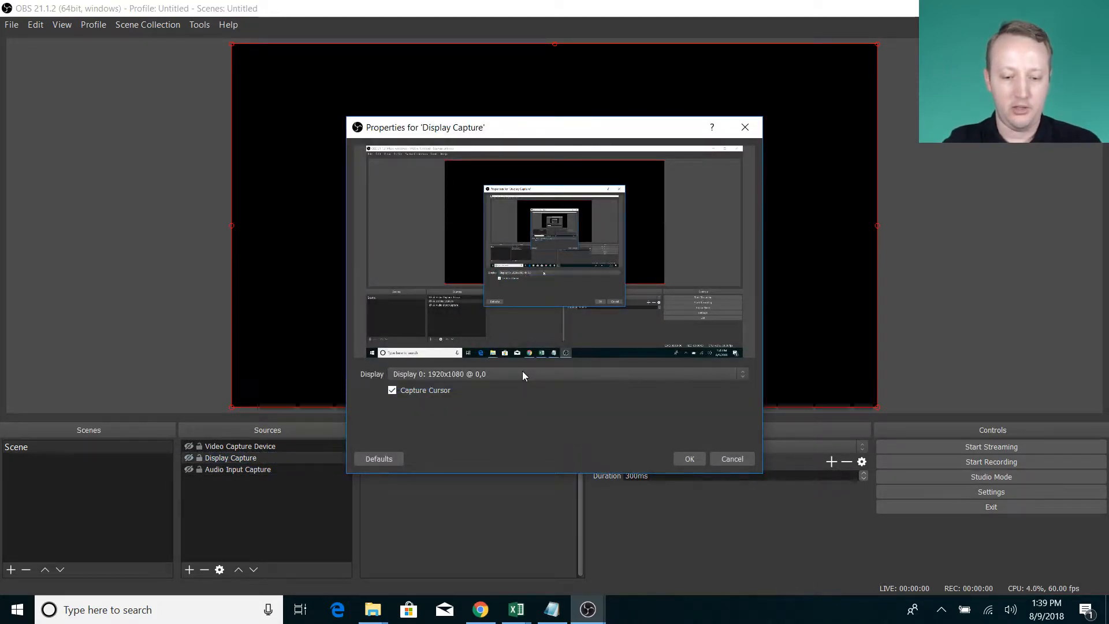
pyautogui.click(727, 458)
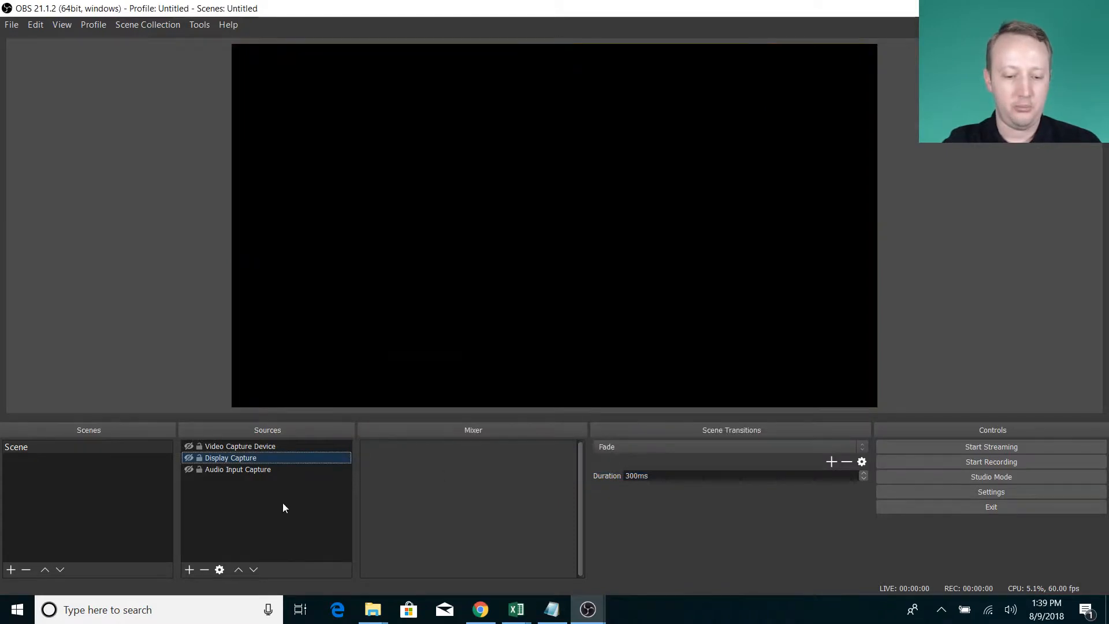
# - Choose Logitech HD Pro Webcam C920 in the Video Capture Device's properties, check its webcam configuration without changes, and confirm the properties
pyautogui.click(237, 447)
pyautogui.doubleClick(237, 447)
pyautogui.click(587, 324)
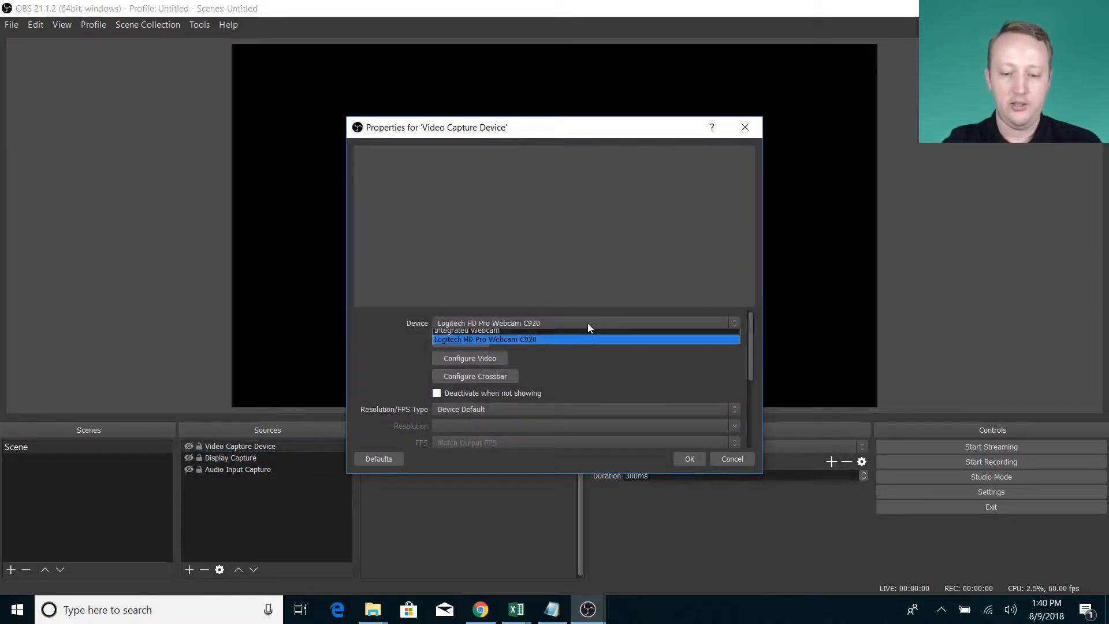
pyautogui.click(491, 342)
pyautogui.click(491, 361)
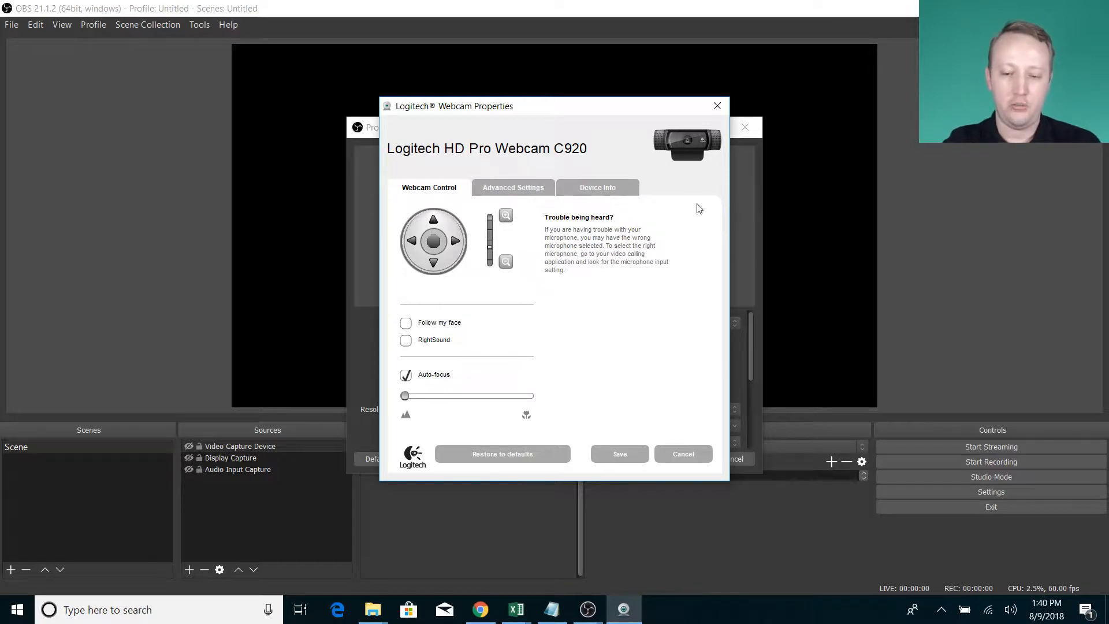
pyautogui.click(683, 454)
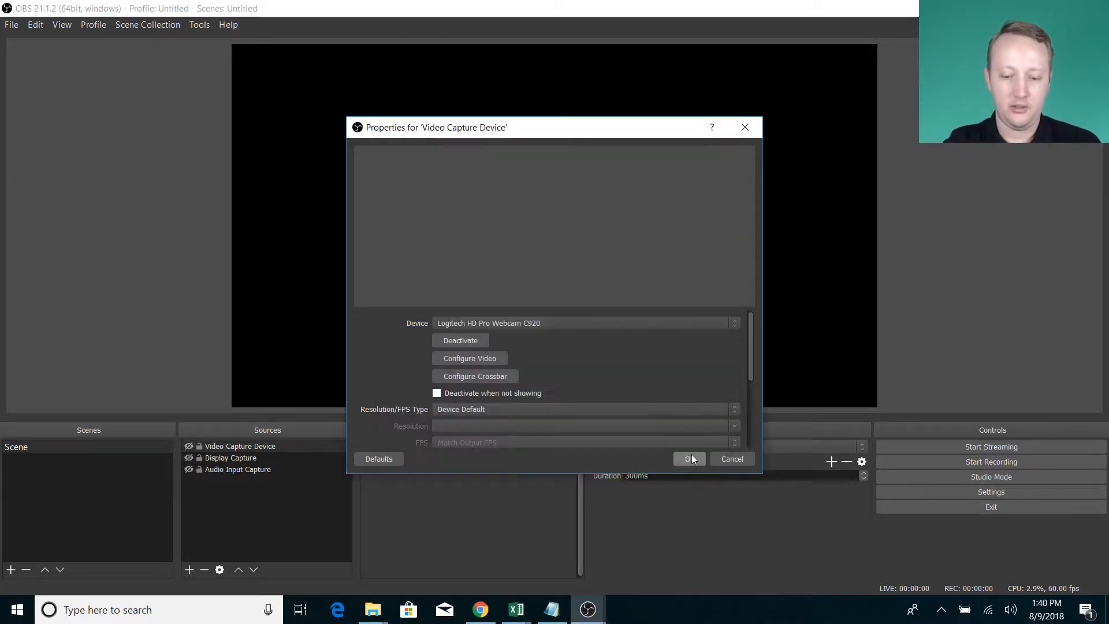
pyautogui.click(700, 456)
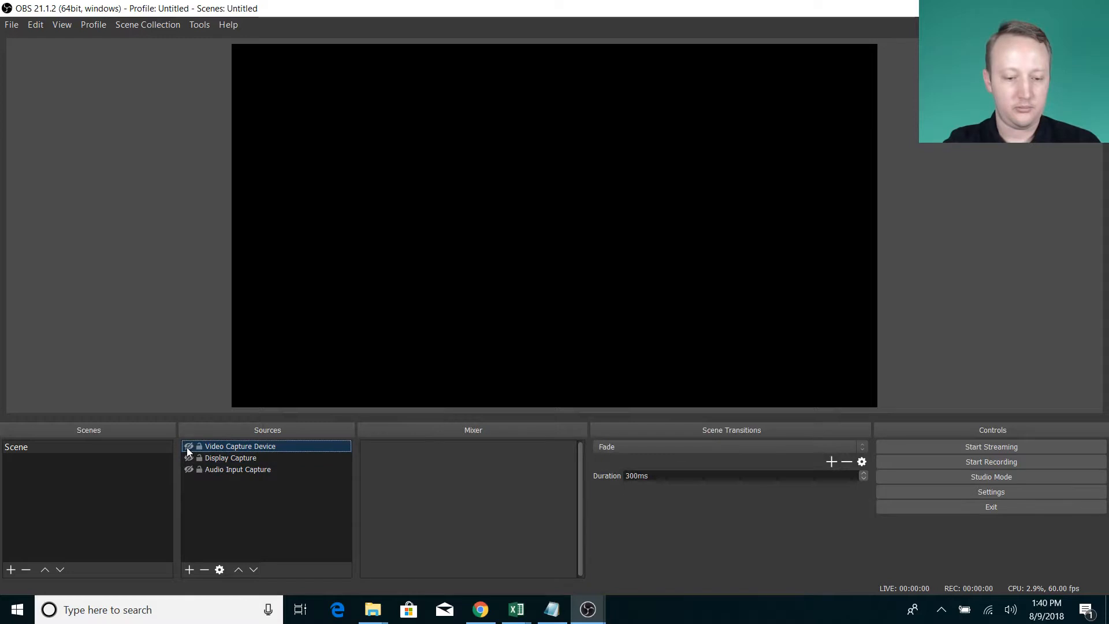
# - Show the Video Capture Device source and hide it again
pyautogui.click(187, 447)
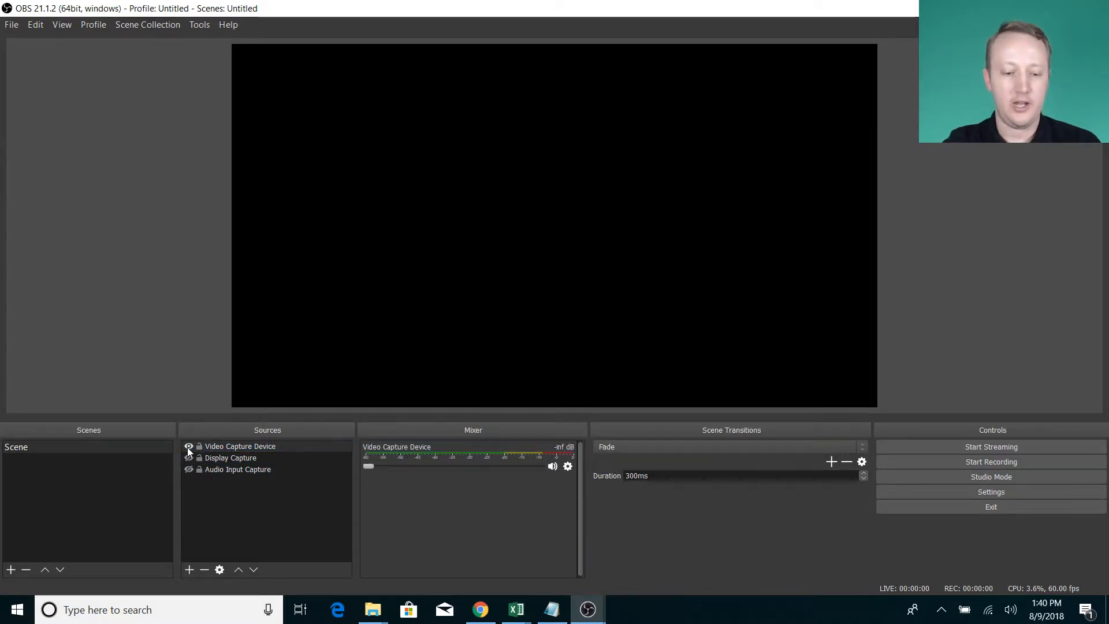
pyautogui.click(188, 446)
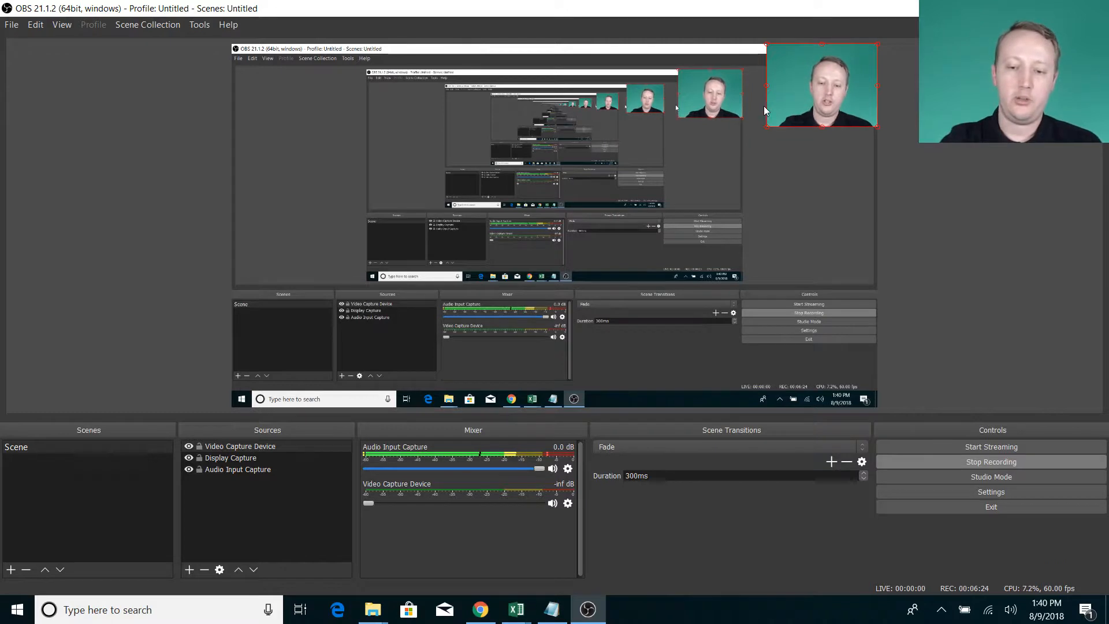
# - Try moving and resizing the webcam overlay in the preview, then leave it as a small picture in the upper-right corner of the scene
pyautogui.moveTo(823, 75); pyautogui.dragTo(778, 130)
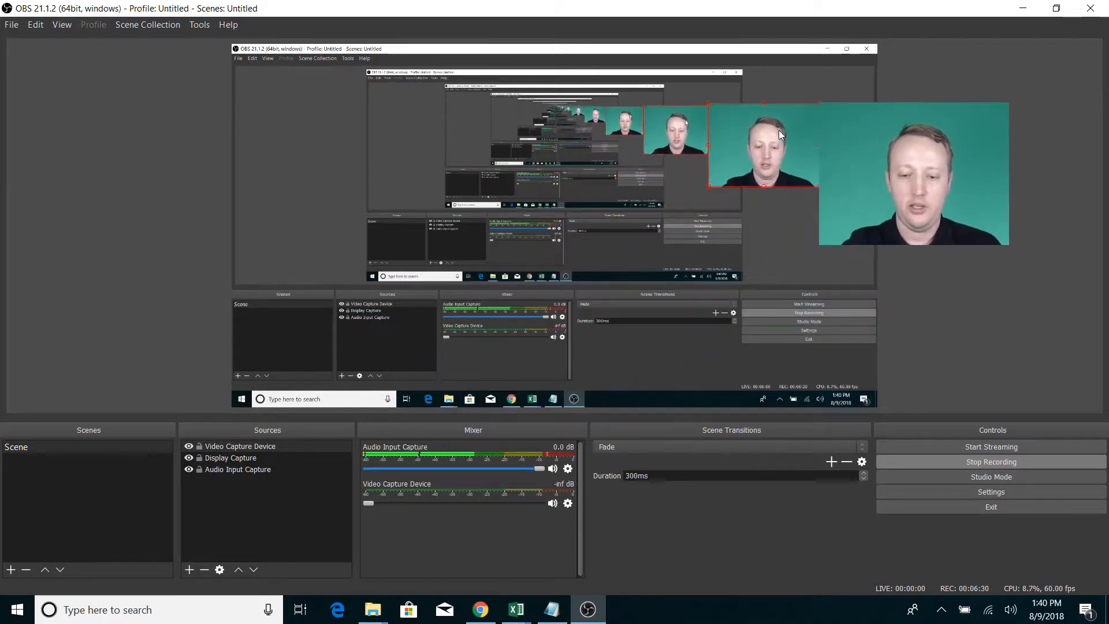
pyautogui.moveTo(705, 186); pyautogui.dragTo(799, 110)
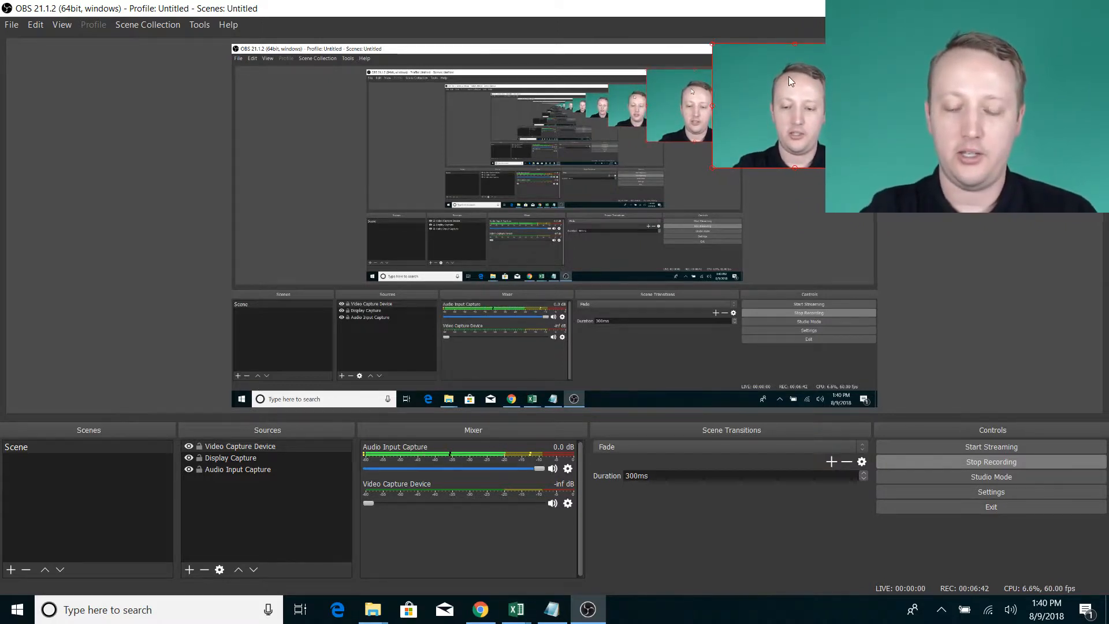
pyautogui.moveTo(711, 168); pyautogui.dragTo(782, 109)
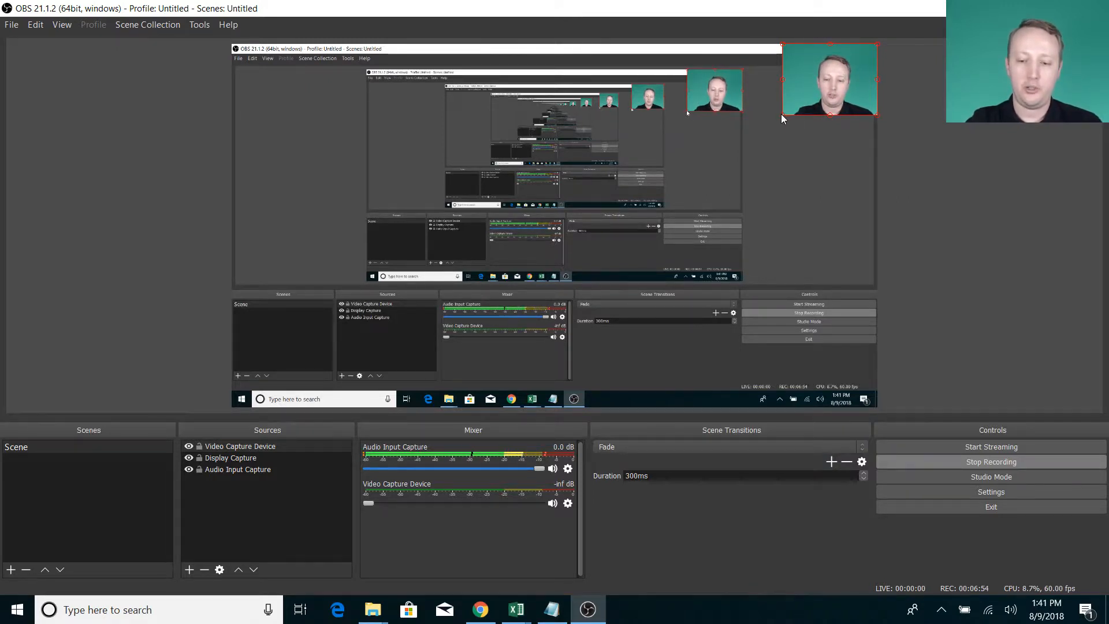
pyautogui.moveTo(780, 113); pyautogui.dragTo(774, 121)
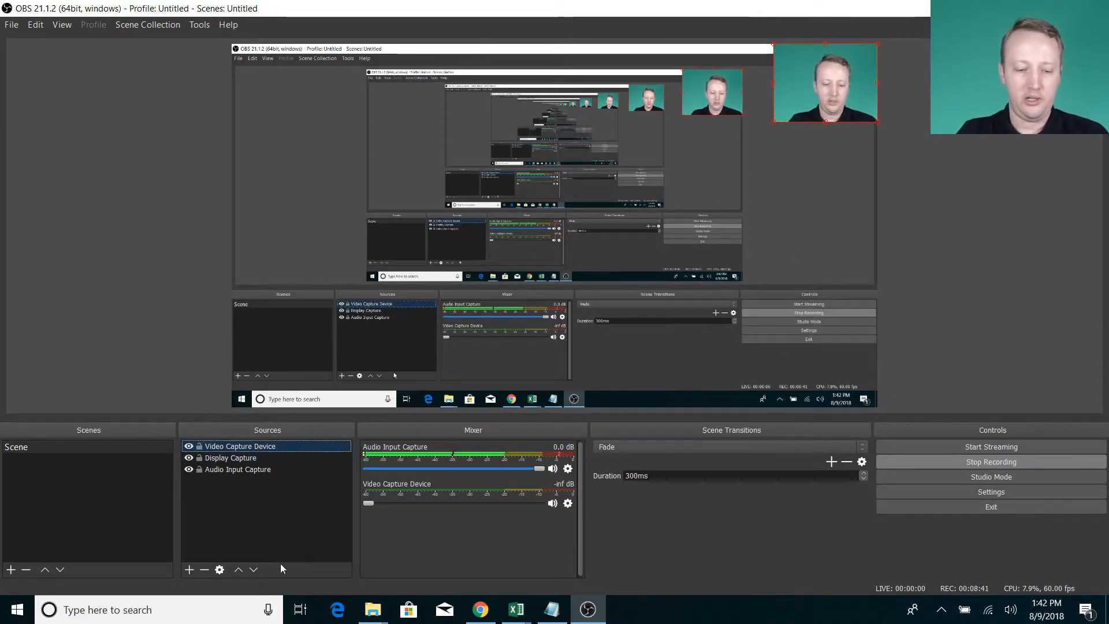
# - Add a Chroma Key effect filter named "Chroma Key test" to the Video Capture Device source
pyautogui.rightClick(234, 450)
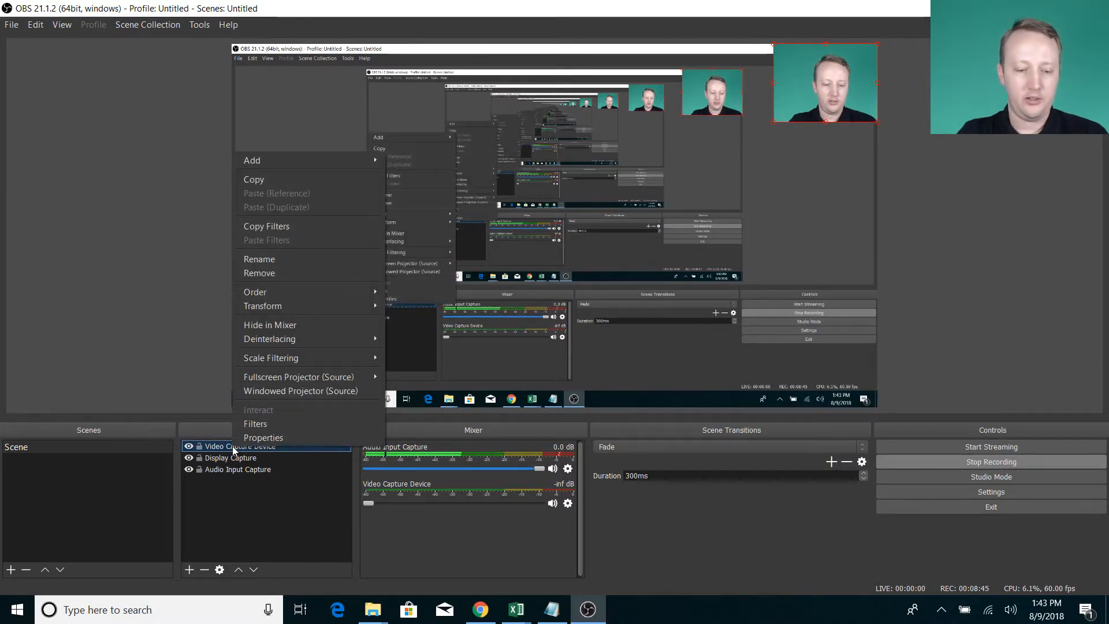
pyautogui.click(257, 423)
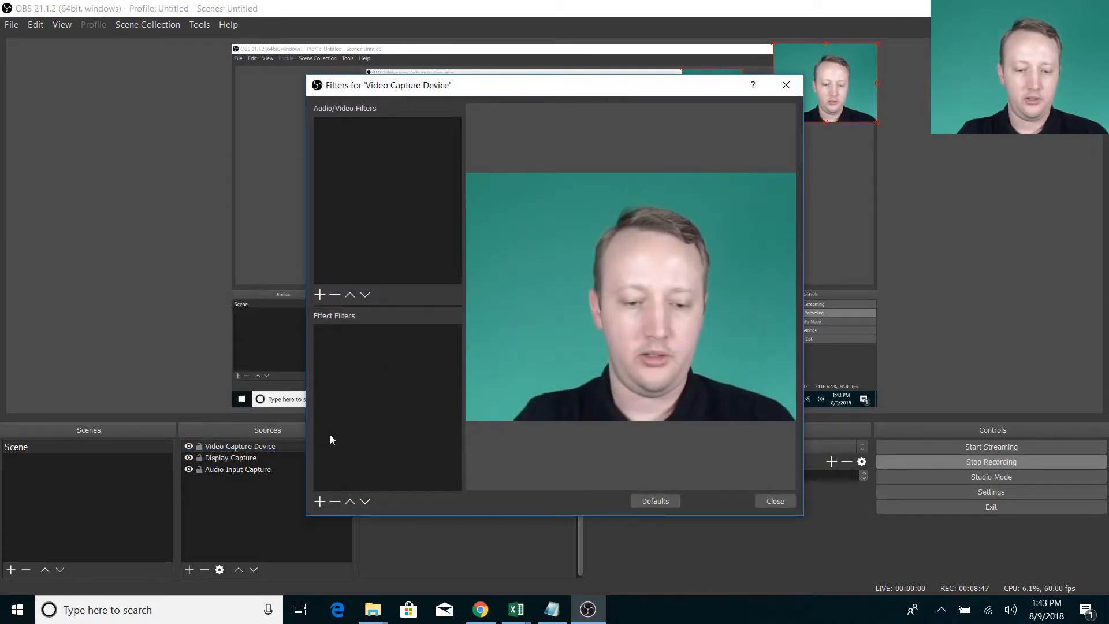
pyautogui.click(320, 500)
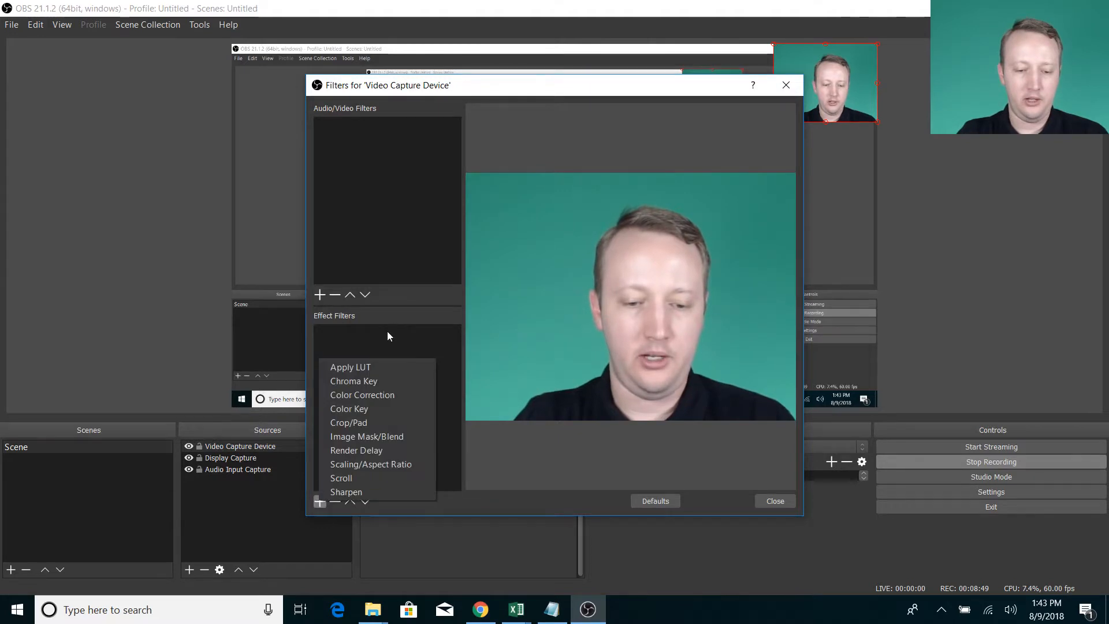
pyautogui.click(379, 383)
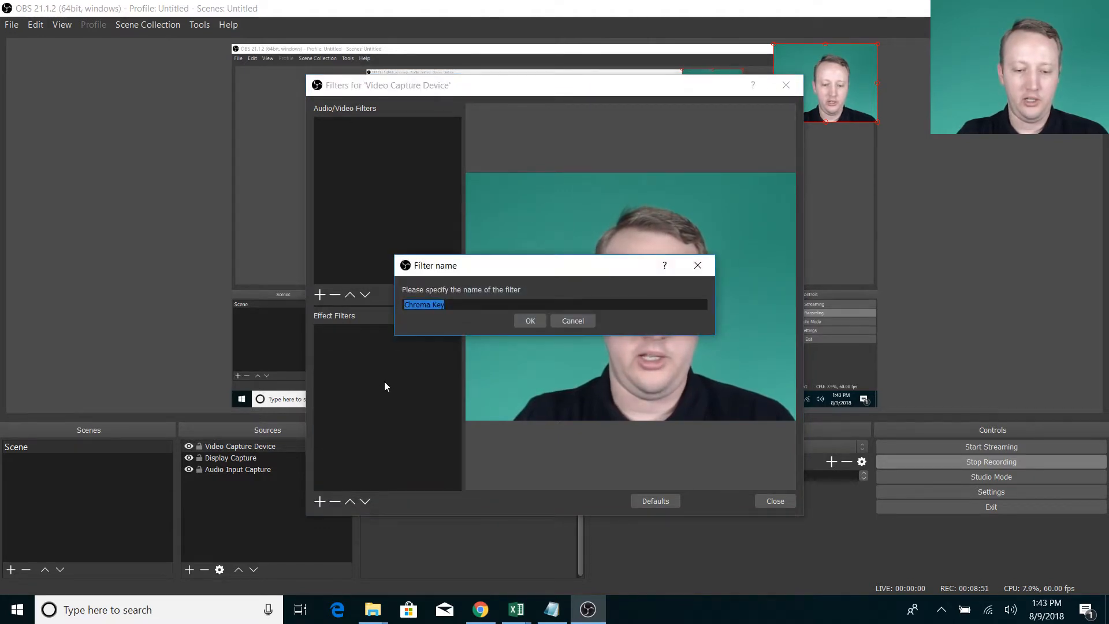
pyautogui.click(473, 304)
pyautogui.write('test')
pyautogui.click(530, 320)
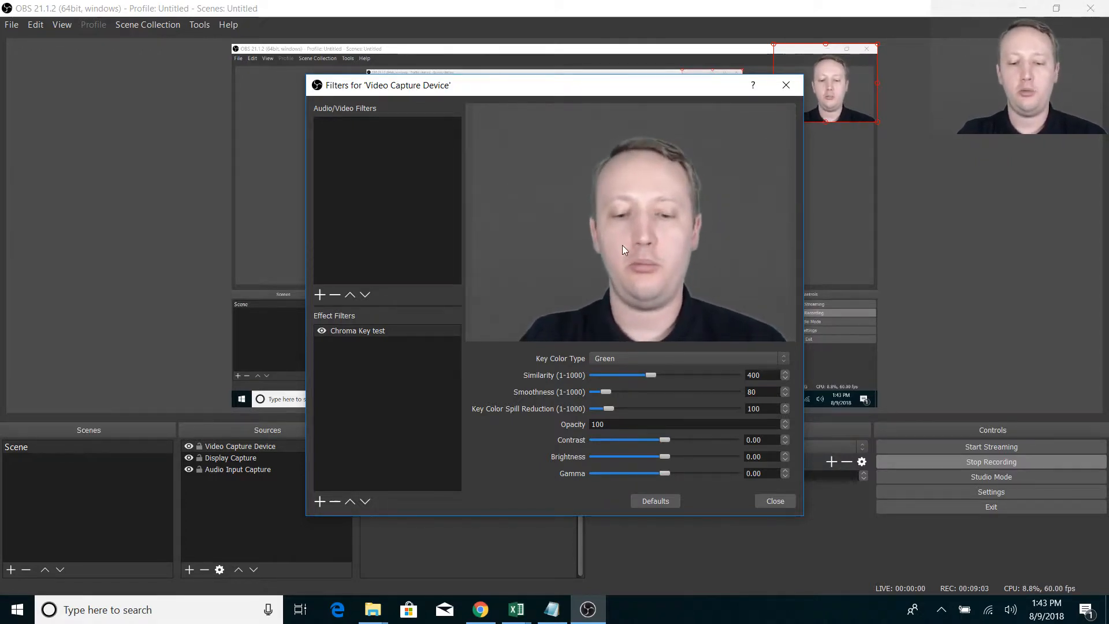
# - Review the key color types, keeping Green, and set the chroma key's Similarity to 285 and Smoothness to 149
pyautogui.click(679, 357)
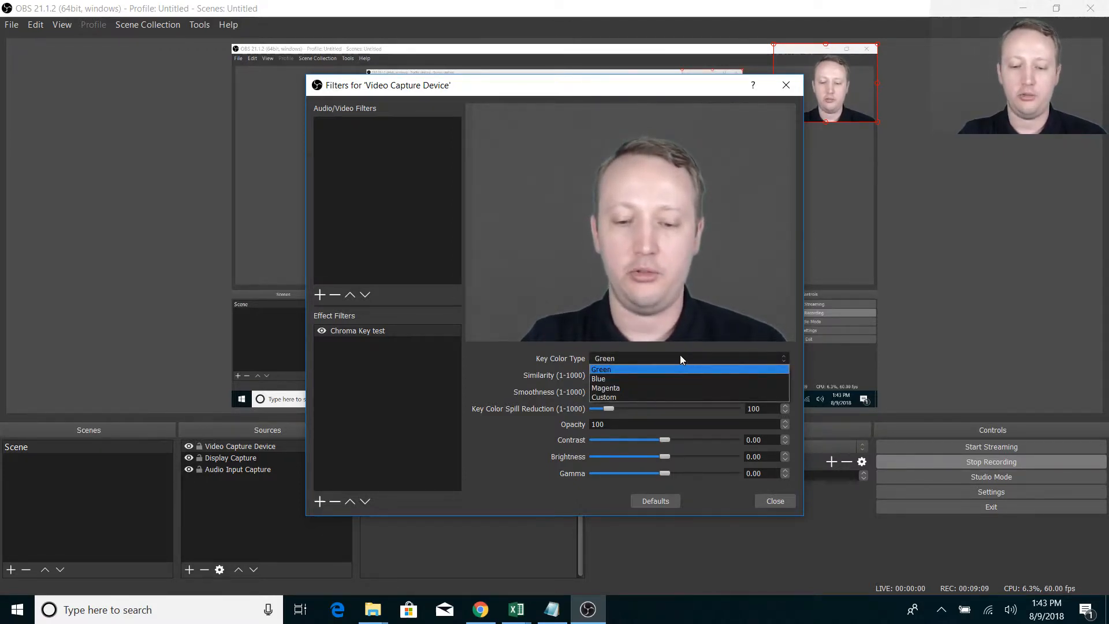
pyautogui.click(490, 365)
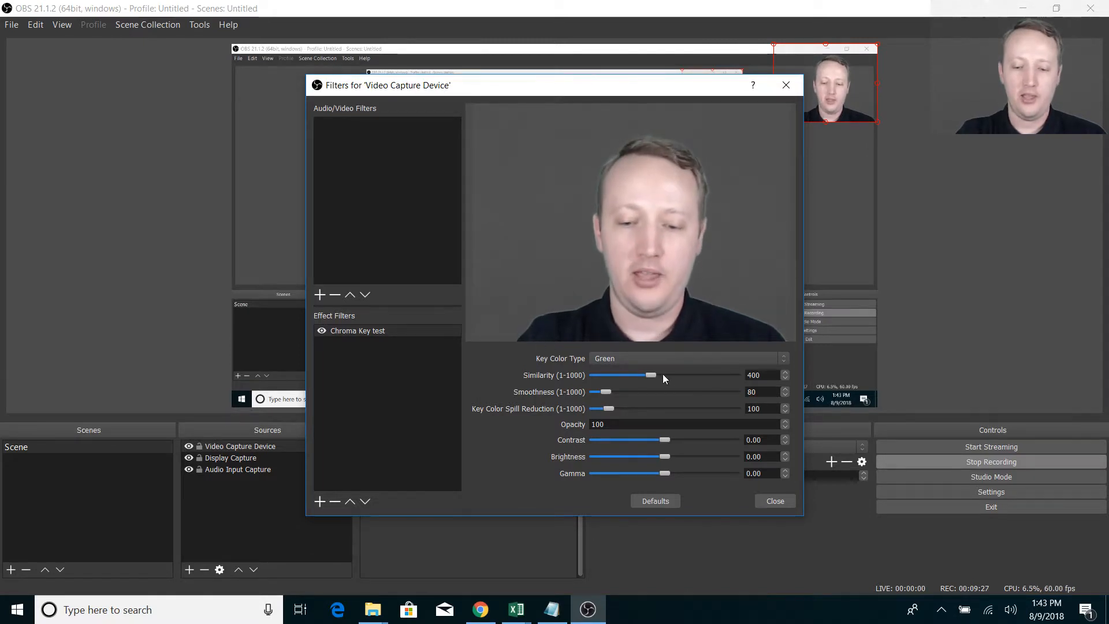
pyautogui.moveTo(612, 392); pyautogui.dragTo(652, 392)
pyautogui.moveTo(608, 391); pyautogui.dragTo(636, 373)
pyautogui.click(633, 393)
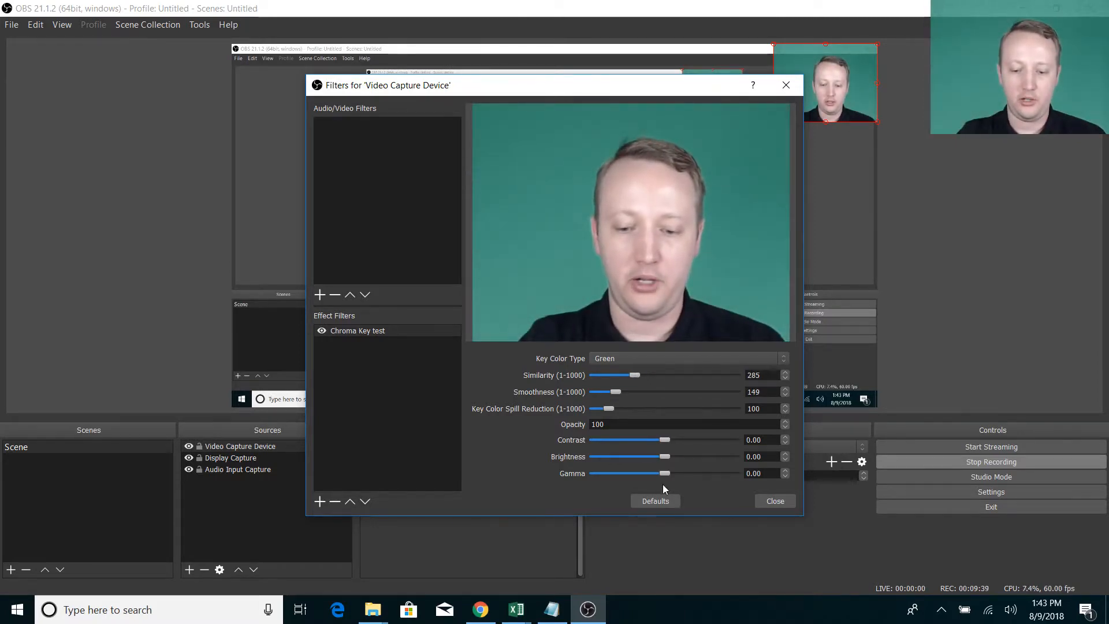
# - Switch the chroma key's key color type to Blue and back to Green
pyautogui.click(641, 364)
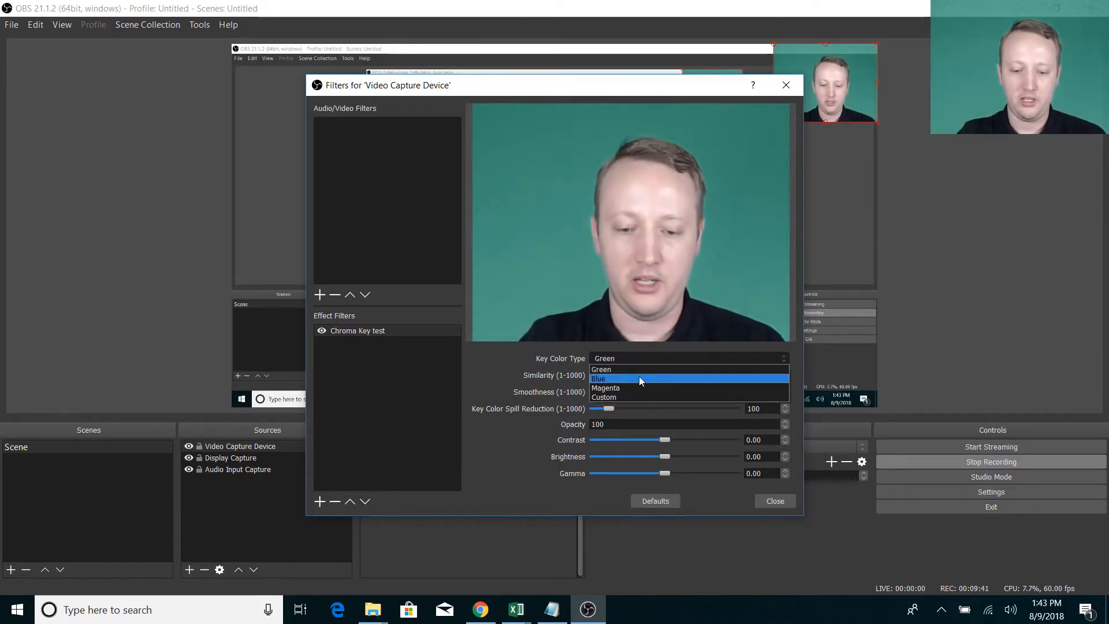
pyautogui.click(640, 377)
pyautogui.click(646, 360)
pyautogui.click(639, 369)
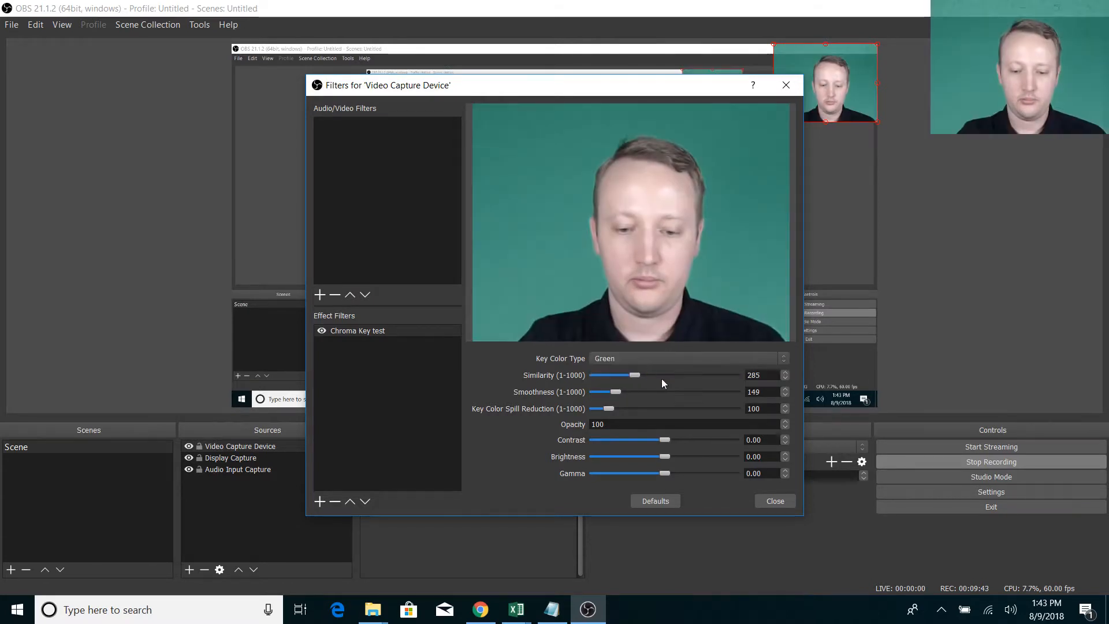
# - Set the chroma key's Contrast to -0.47, Brightness to -0.37, Gamma to -0.34, Similarity to 363 and Smoothness to 227, and close the filters
pyautogui.moveTo(665, 442); pyautogui.dragTo(640, 474)
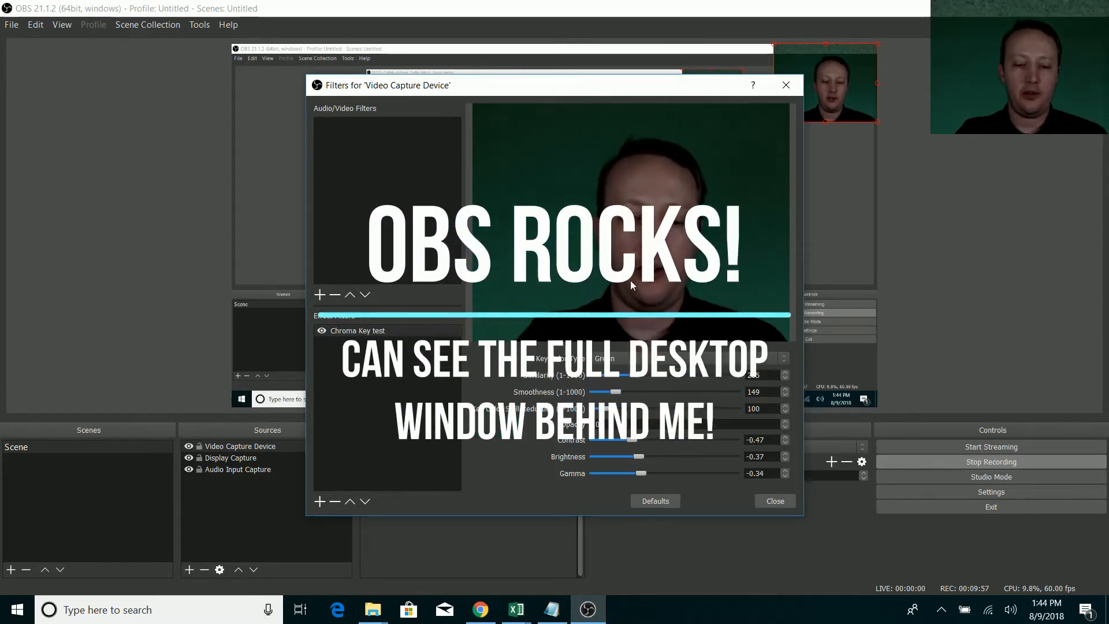
pyautogui.moveTo(638, 376); pyautogui.dragTo(627, 392)
pyautogui.click(778, 505)
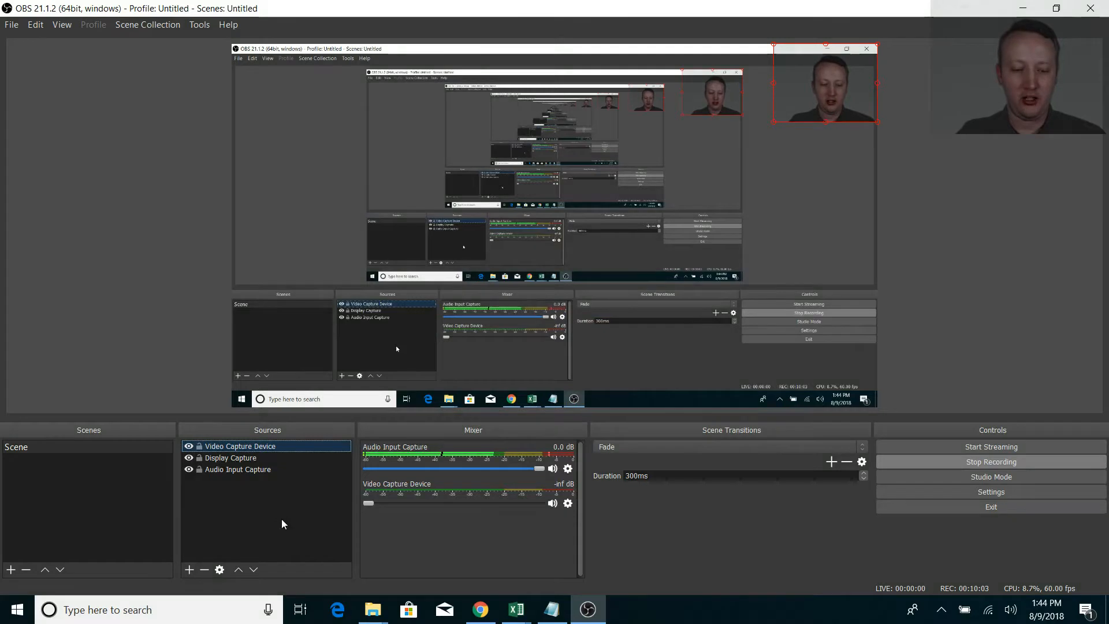
# - Remove the "Chroma Key test" filter from the Video Capture Device source and close the filters window
pyautogui.doubleClick(236, 446)
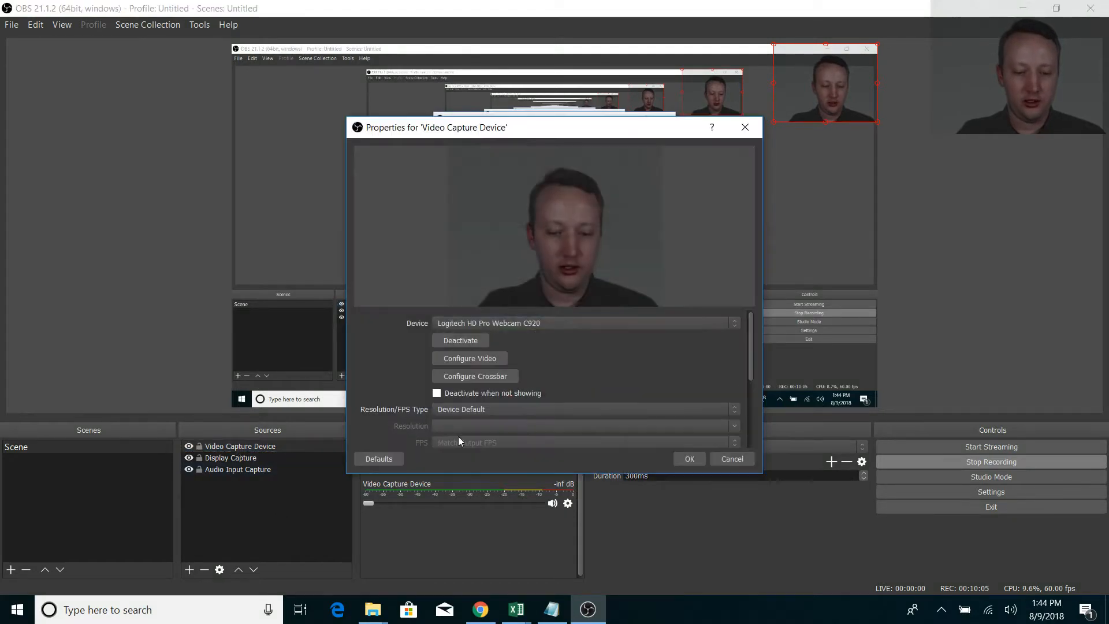
pyautogui.click(732, 459)
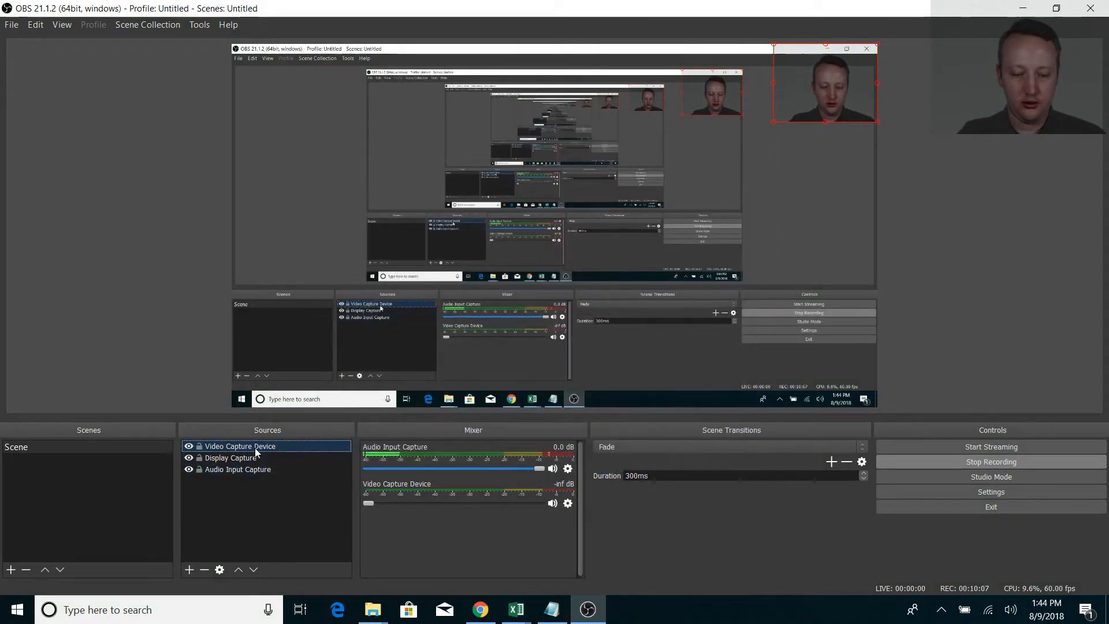
pyautogui.rightClick(293, 447)
pyautogui.click(291, 433)
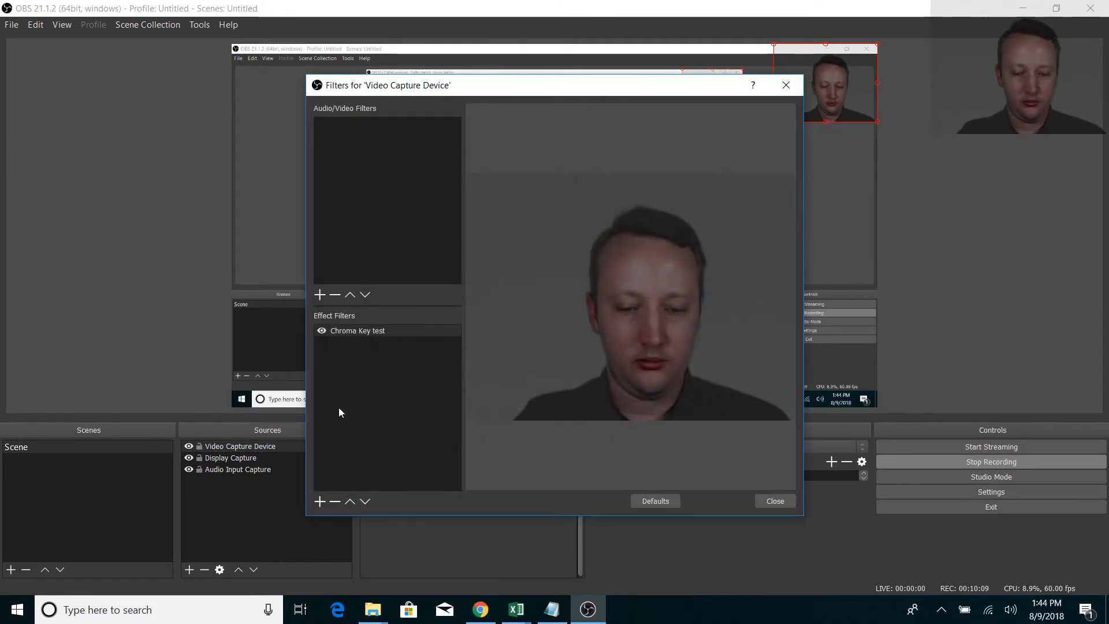
pyautogui.click(358, 331)
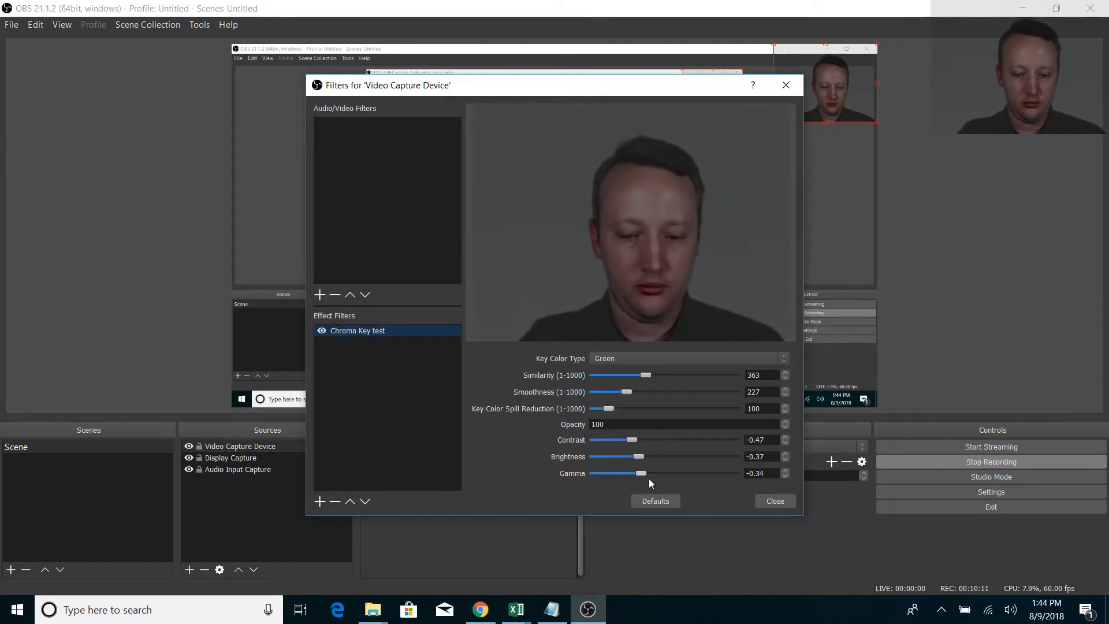
pyautogui.click(335, 501)
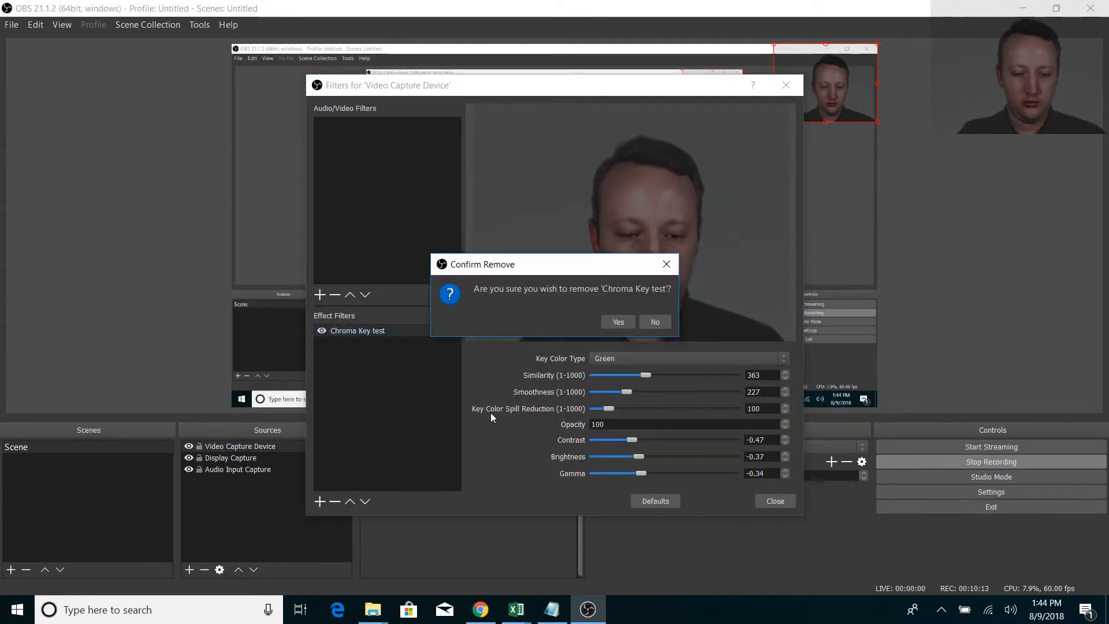
pyautogui.click(613, 322)
pyautogui.click(786, 85)
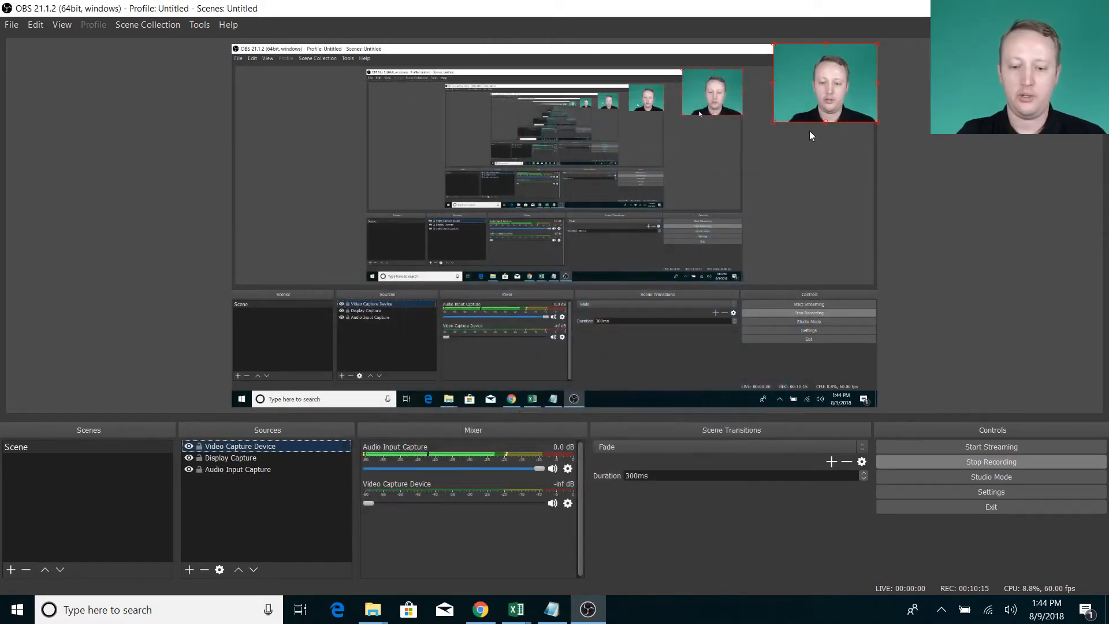